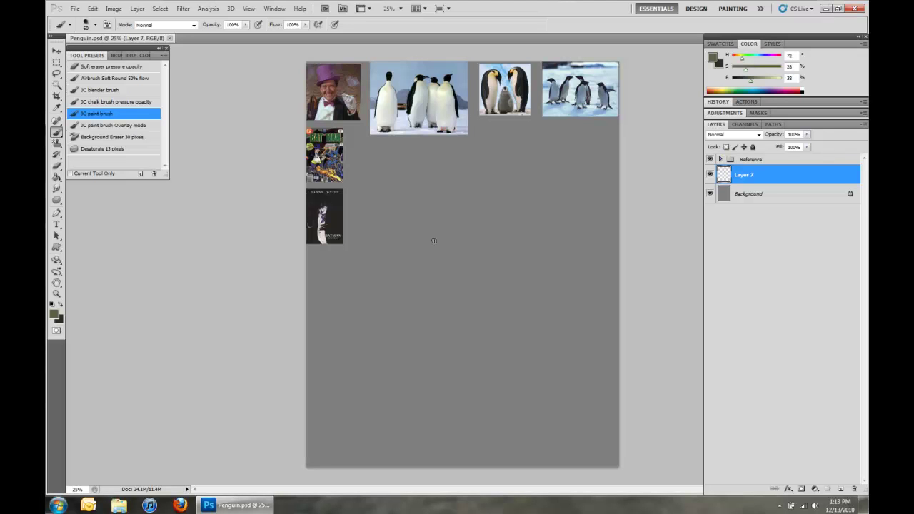
Block in the penguin's body, head and feet in black with a larger brush
key(ctrl+z)
key(d)
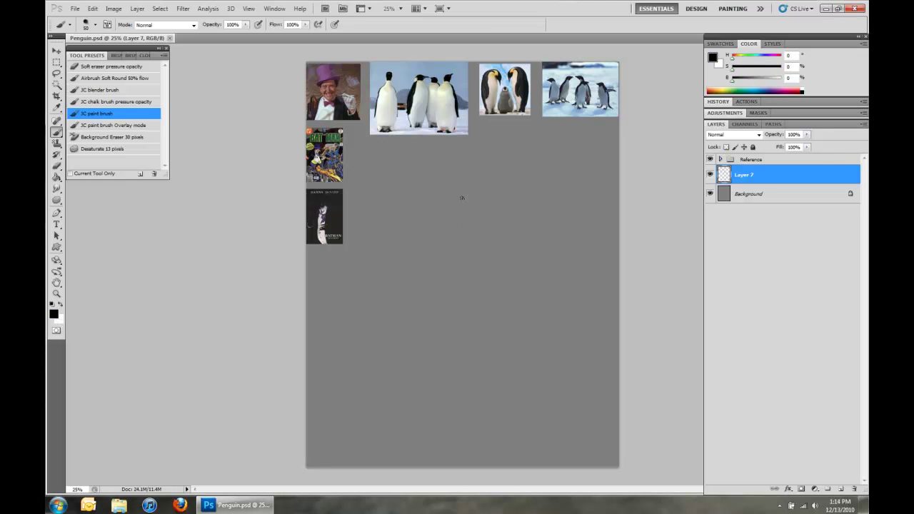
drag(450, 233, 471, 321)
key(bracketright)
key(bracketright)
key(bracketright)
drag(447, 215, 432, 386)
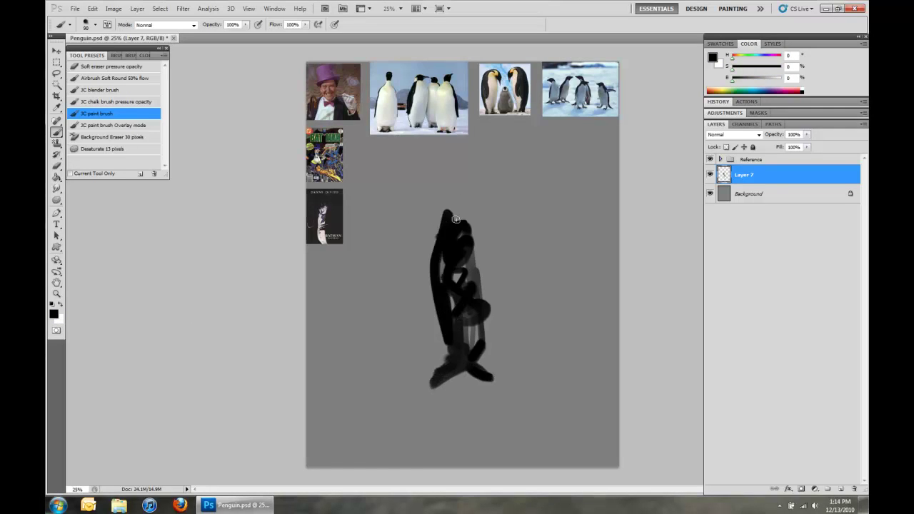
drag(492, 184, 468, 305)
drag(453, 204, 496, 332)
drag(429, 222, 428, 289)
mouse_move(435, 249)
mouse_down()
mouse_move(424, 372)
mouse_move(494, 391)
mouse_up()
mouse_move(457, 204)
mouse_down()
mouse_move(491, 190)
mouse_move(477, 271)
mouse_up()
Paint white belly strokes and a small head highlight, then select the Background layer
key(x)
mouse_move(455, 239)
mouse_down()
mouse_move(423, 257)
mouse_move(458, 280)
mouse_move(435, 328)
mouse_move(429, 378)
mouse_up()
drag(464, 367, 485, 389)
key(bracketleft)
key(bracketleft)
key(bracketleft)
drag(489, 184, 469, 190)
click(749, 194)
Fill the background white and, on Layer 7, clean the penguin's right and bottom edges
key(alt+BackSpace)
click(744, 175)
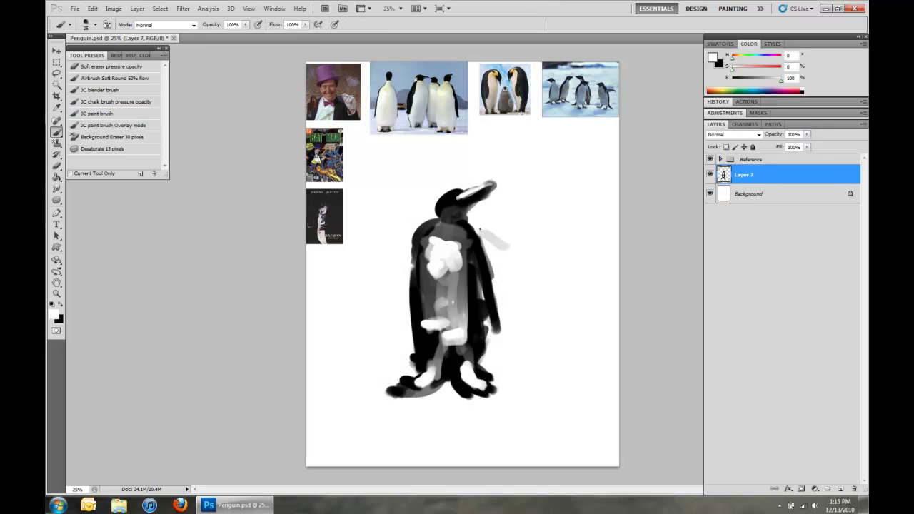
drag(475, 229, 500, 246)
drag(497, 289, 496, 332)
drag(491, 265, 486, 346)
mouse_move(482, 335)
mouse_down()
mouse_move(493, 389)
mouse_move(461, 397)
mouse_up()
drag(389, 394, 432, 394)
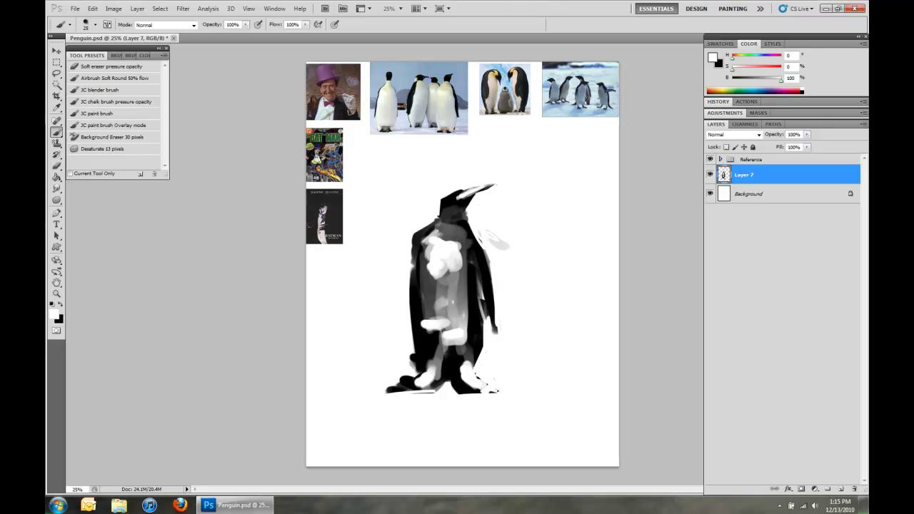
Lighten the penguin's left side, feet, belly and lower body with a bigger white brush
drag(414, 352, 415, 377)
key(bracketright)
key(bracketright)
key(bracketright)
mouse_move(422, 218)
mouse_down()
mouse_move(421, 311)
mouse_move(403, 389)
mouse_move(417, 376)
mouse_up()
drag(418, 229, 411, 319)
mouse_move(472, 309)
mouse_down()
mouse_move(473, 360)
mouse_move(447, 378)
mouse_up()
key(bracketright)
key(bracketright)
key(bracketright)
mouse_move(421, 243)
mouse_down()
mouse_move(443, 325)
mouse_move(471, 332)
mouse_move(490, 241)
mouse_up()
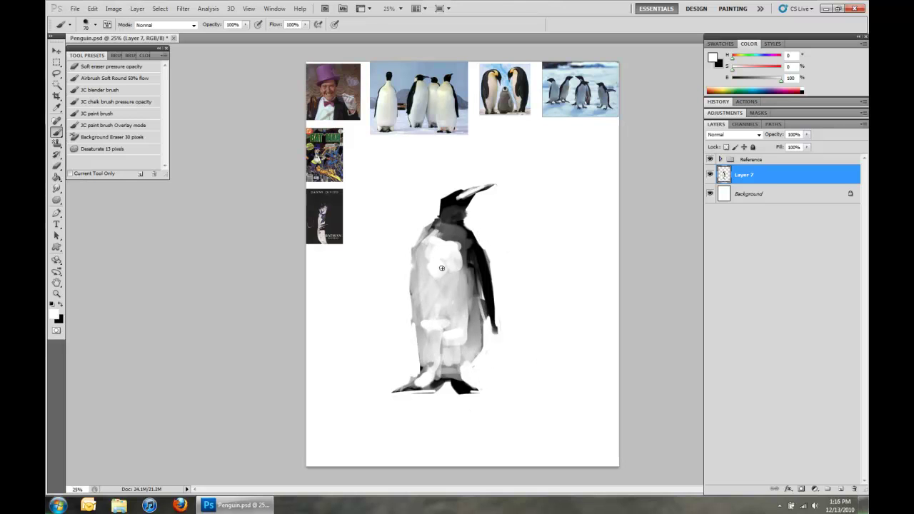
Paint a black top hat with brim, dark coat strokes and feet, then lighten the face
key(x)
key(bracketright)
key(bracketright)
drag(439, 208, 478, 182)
drag(439, 228, 498, 337)
drag(428, 237, 410, 304)
mouse_move(450, 227)
mouse_down()
mouse_move(454, 321)
mouse_move(475, 368)
mouse_move(468, 403)
mouse_move(400, 400)
mouse_up()
drag(429, 215, 423, 389)
drag(432, 253, 417, 363)
mouse_move(427, 192)
mouse_down()
mouse_move(493, 185)
mouse_move(457, 165)
mouse_move(485, 184)
mouse_move(464, 236)
mouse_move(437, 241)
mouse_move(443, 259)
mouse_up()
key(x)
drag(442, 204, 473, 177)
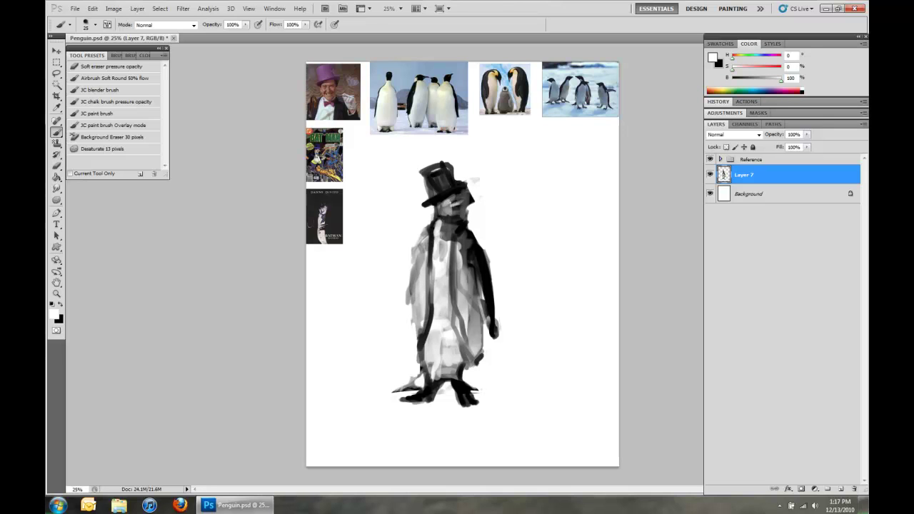
Paint a white chest stripe, darken the coat's left side and add an umbrella at lower left
drag(444, 184, 419, 167)
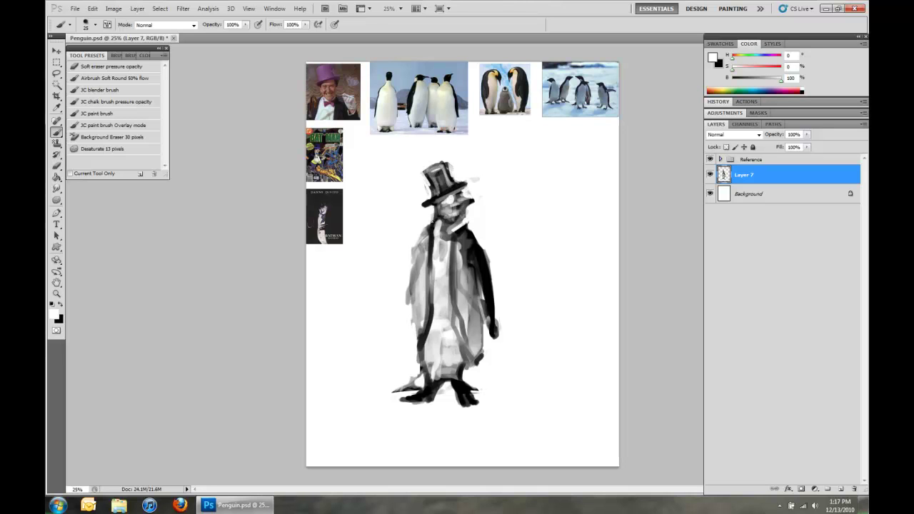
drag(437, 215, 447, 271)
key(x)
drag(421, 230, 408, 343)
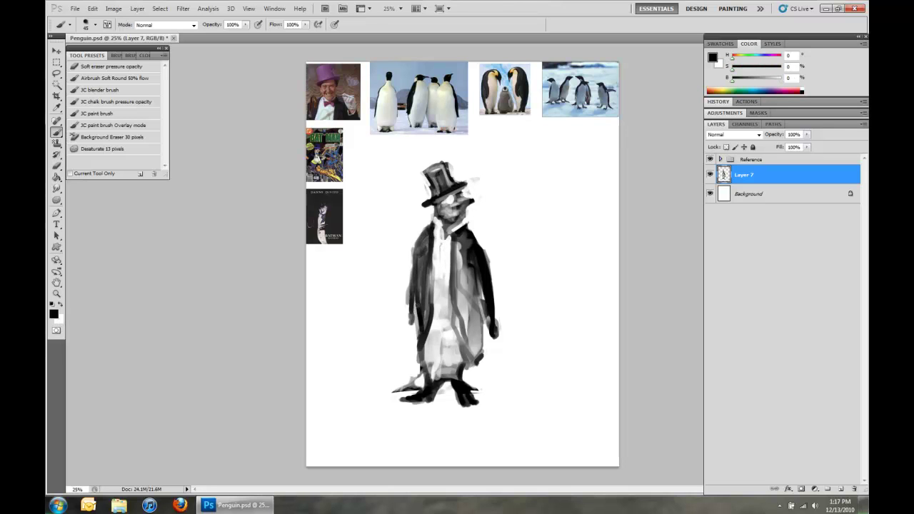
mouse_move(361, 383)
mouse_down()
mouse_move(403, 334)
mouse_move(340, 400)
mouse_up()
mouse_move(406, 337)
mouse_down()
mouse_move(343, 401)
mouse_move(415, 380)
mouse_up()
Darken the coat front, chest, face, umbrella, legs and feet, and brighten between the legs
key(x)
key(x)
mouse_move(461, 403)
mouse_down()
mouse_move(433, 370)
mouse_move(449, 393)
mouse_up()
key(x)
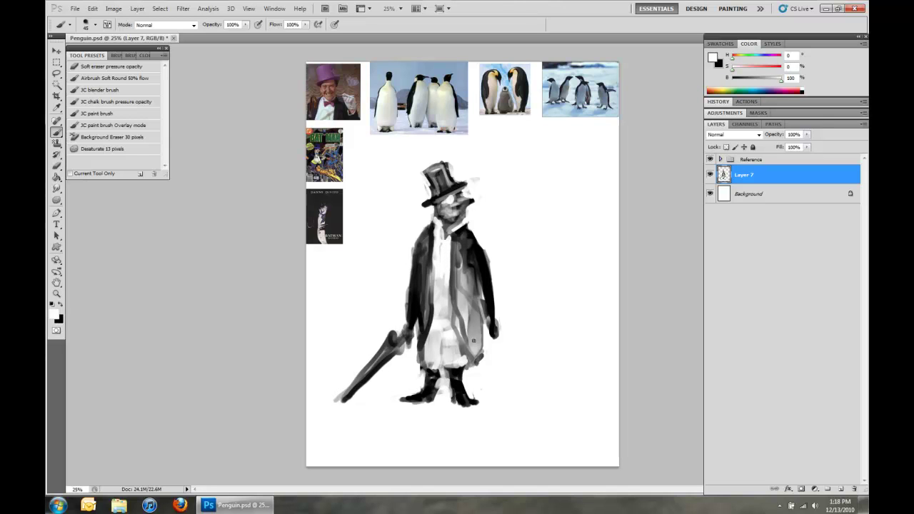
key(x)
drag(468, 243, 470, 353)
drag(424, 235, 425, 307)
drag(441, 197, 429, 299)
mouse_move(434, 169)
mouse_down()
mouse_move(465, 320)
mouse_move(497, 344)
mouse_up()
drag(394, 348, 336, 407)
mouse_move(428, 378)
mouse_down()
mouse_move(461, 407)
mouse_move(404, 403)
mouse_up()
key(x)
mouse_move(471, 368)
mouse_down()
mouse_move(473, 393)
mouse_move(423, 353)
mouse_up()
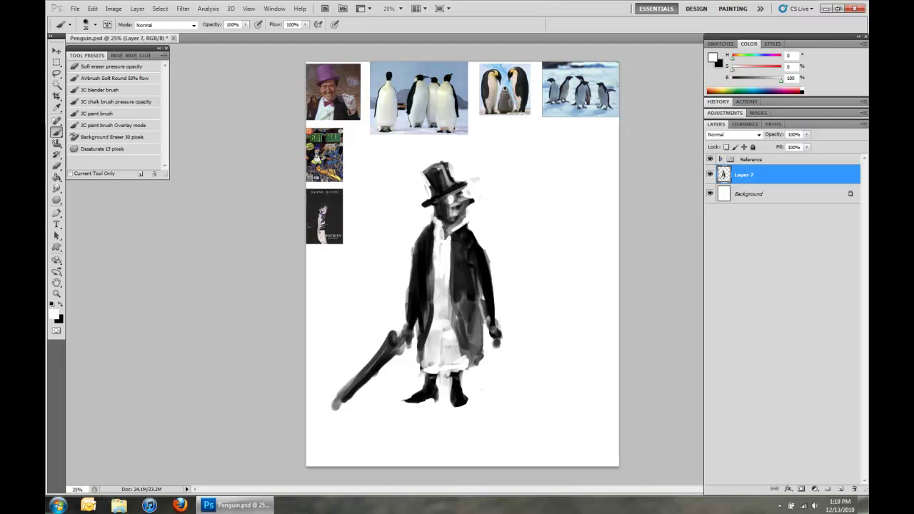
key(x)
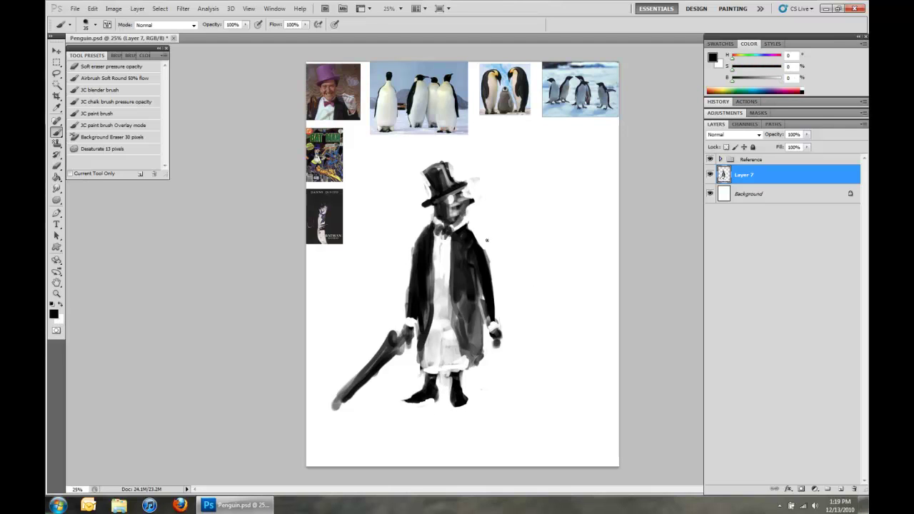
Paint a raised arm holding a cigarette holder and thin it with white
drag(491, 293, 531, 216)
drag(495, 247, 538, 234)
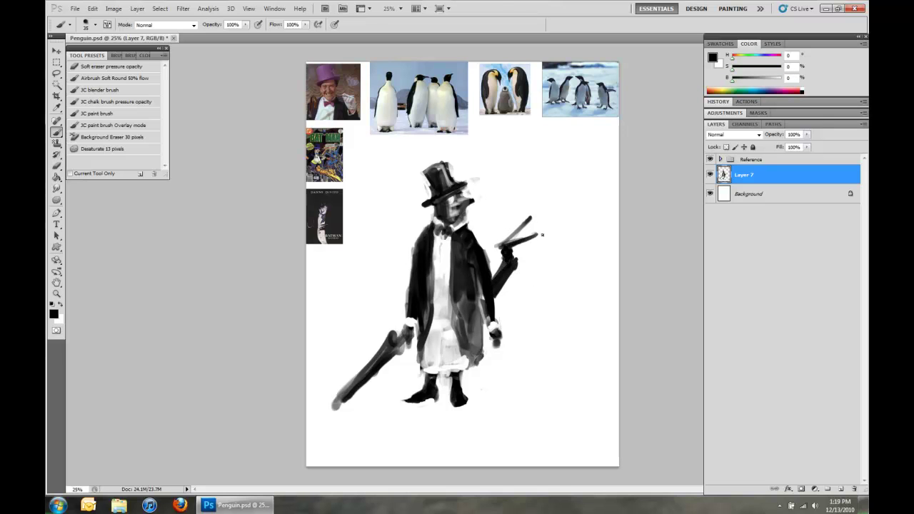
key(x)
drag(486, 304, 493, 343)
mouse_move(471, 236)
mouse_down()
mouse_move(483, 300)
mouse_move(484, 264)
mouse_move(536, 233)
mouse_move(516, 264)
mouse_move(474, 282)
mouse_move(509, 296)
mouse_move(480, 361)
mouse_up()
key(x)
Shade the coat: darken its right side and hem, brighten the lower front and lapel
key(x)
key(x)
key(x)
key(x)
mouse_move(466, 297)
mouse_down()
mouse_move(457, 357)
mouse_move(468, 375)
mouse_up()
drag(420, 347, 418, 370)
mouse_move(428, 370)
mouse_down()
mouse_move(462, 380)
mouse_move(418, 364)
mouse_move(467, 371)
mouse_up()
key(x)
drag(435, 310, 450, 350)
drag(452, 293, 439, 349)
mouse_move(475, 307)
mouse_down()
mouse_move(484, 312)
mouse_move(478, 368)
mouse_up()
drag(425, 242, 407, 314)
drag(429, 227, 425, 282)
Clean around the hat and cigarette hand, taper and lengthen the umbrella, and shade the vest grey
drag(446, 160, 475, 214)
drag(508, 243, 531, 236)
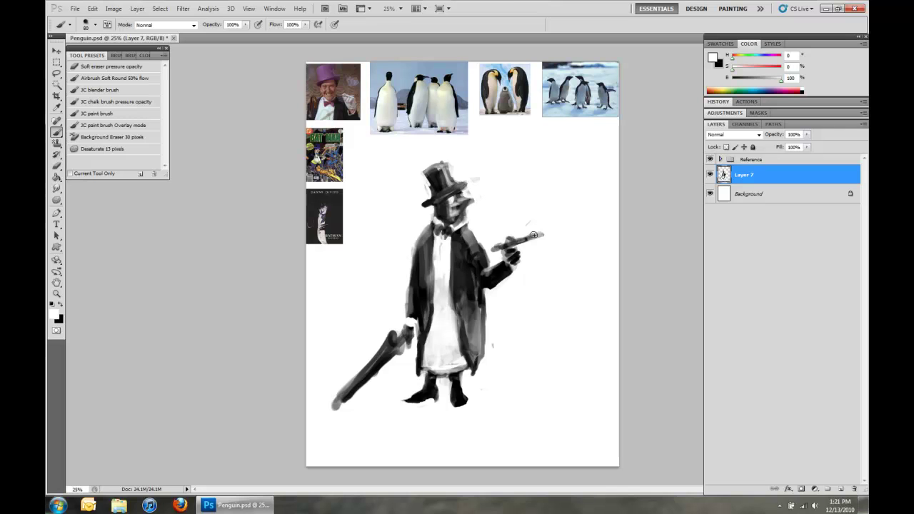
drag(509, 279, 471, 227)
mouse_move(397, 329)
mouse_down()
mouse_move(330, 412)
mouse_move(410, 349)
mouse_move(398, 341)
mouse_move(338, 402)
mouse_up()
key(x)
drag(410, 347, 331, 410)
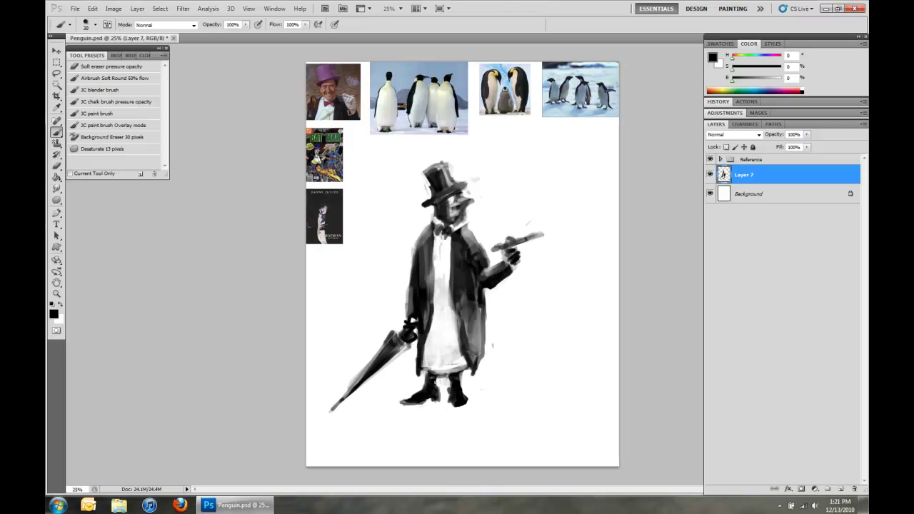
drag(434, 350, 442, 275)
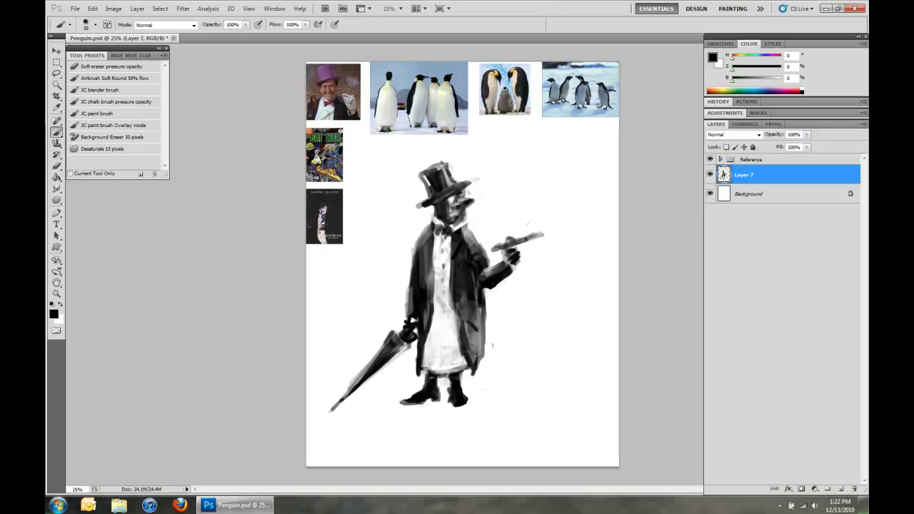
Erase the hat's top and left edge and the coat's right edge, then repaint that edge in sampled grey
scroll(503, 255, up, 1)
key(e)
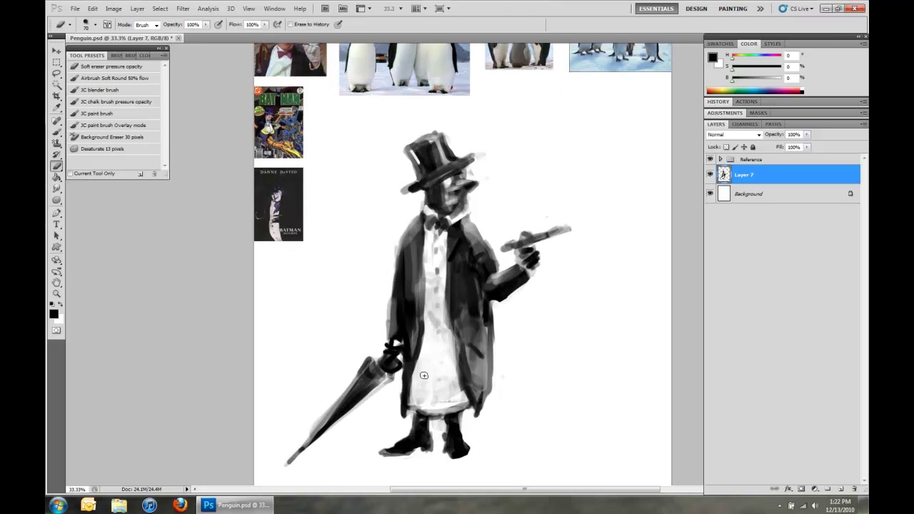
drag(442, 136, 404, 161)
drag(491, 314, 484, 413)
key(b)
alt+click(477, 336)
drag(480, 303, 486, 357)
Shade the bottom and middle of the shirt with mid greys sampled from the painting
alt+click(462, 246)
alt+click(428, 157)
key(bracketright)
drag(434, 402, 446, 390)
alt+click(450, 396)
key(bracketright)
drag(436, 300, 432, 400)
Lighten the middle of the shirt with sampled near-white and adjust the zoom
alt+click(428, 386)
key(bracketright)
key(bracketright)
key(bracketright)
drag(432, 336, 425, 389)
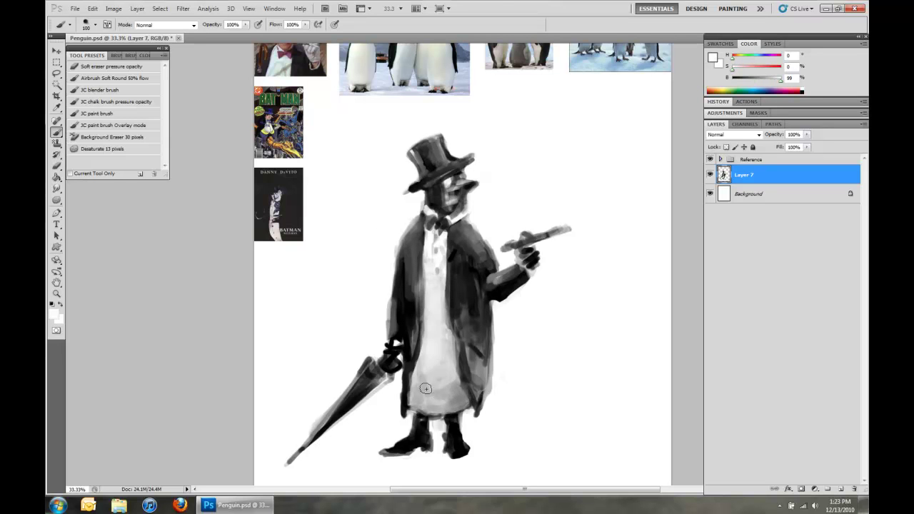
key(bracketleft)
key(bracketleft)
key(bracketleft)
key(ctrl+minus)
key(ctrl+minus)
key(ctrl+plus)
key(ctrl+plus)
key(ctrl+plus)
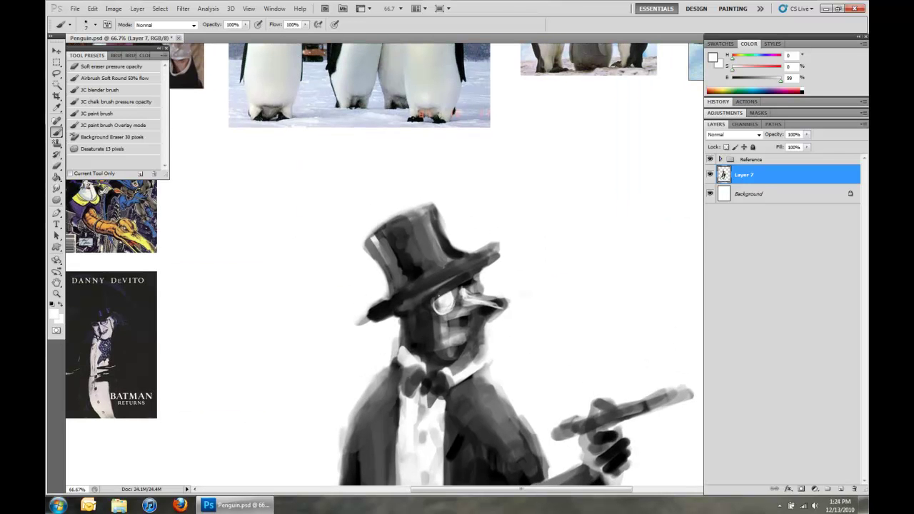
Frame the head and darken the beak and the area under the hat brim with sampled near-black
mouse_move(476, 205)
mouse_down()
mouse_move(418, 385)
mouse_move(424, 195)
mouse_up()
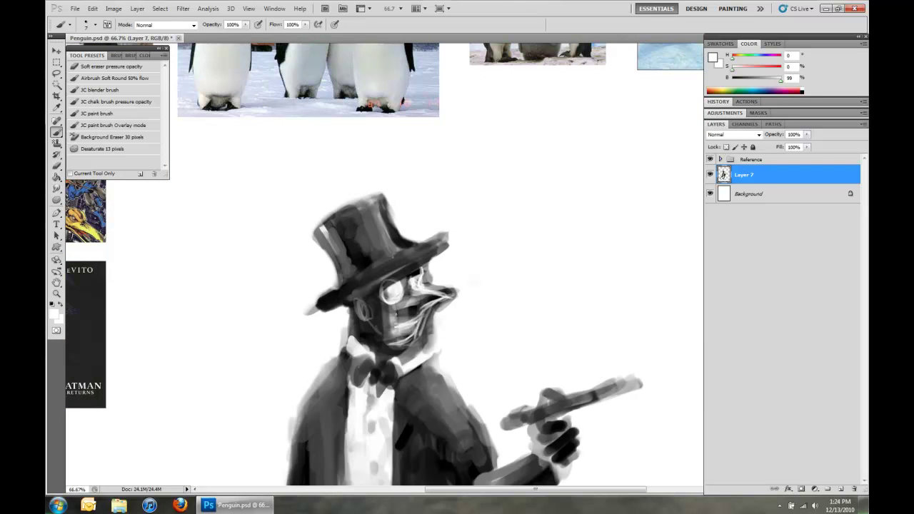
alt+click(376, 321)
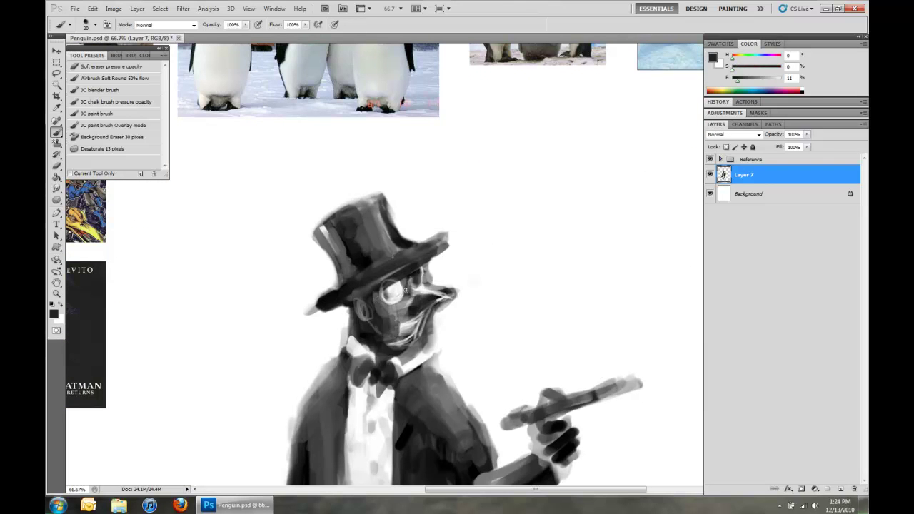
alt+click(373, 326)
alt+click(449, 284)
drag(452, 293, 416, 310)
mouse_move(366, 287)
mouse_down()
mouse_move(445, 255)
mouse_move(392, 276)
mouse_up()
Reshape the hat brim and its left tip with white, trim the hat's right edge and refine its top
key(x)
drag(449, 236, 419, 246)
drag(333, 288, 309, 310)
drag(400, 233, 423, 247)
key(x)
mouse_move(386, 202)
mouse_down()
mouse_move(428, 287)
mouse_move(457, 292)
mouse_move(427, 351)
mouse_move(398, 369)
mouse_up()
key(x)
alt+click(386, 279)
alt+click(437, 269)
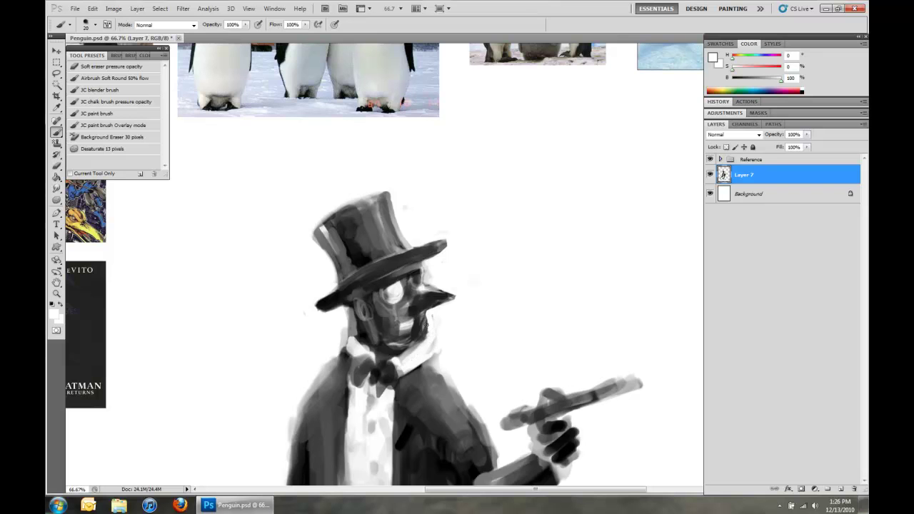
Zoom in on the face and darken around the eye, monocle, beak and lower face
drag(390, 328, 390, 240)
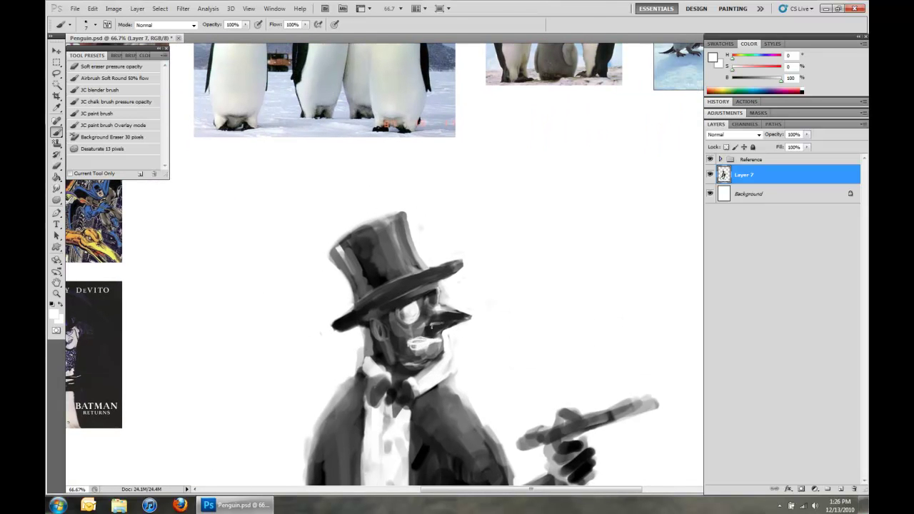
alt+click(390, 241)
mouse_move(442, 334)
mouse_down()
mouse_move(427, 207)
mouse_move(398, 244)
mouse_up()
alt+click(427, 207)
alt+click(401, 243)
mouse_move(374, 187)
mouse_down()
mouse_move(421, 180)
mouse_move(450, 213)
mouse_up()
drag(431, 183, 400, 236)
mouse_move(342, 187)
mouse_down()
mouse_move(441, 152)
mouse_move(428, 177)
mouse_move(486, 197)
mouse_up()
Add white highlights on the beak, brim and mouth, and lighten the lower face
key(x)
drag(428, 161, 471, 187)
drag(437, 220, 448, 256)
mouse_move(391, 213)
mouse_down()
mouse_move(389, 250)
mouse_move(446, 250)
mouse_move(457, 266)
mouse_move(454, 186)
mouse_move(423, 168)
mouse_move(414, 183)
mouse_move(457, 176)
mouse_move(492, 196)
mouse_move(462, 229)
mouse_up()
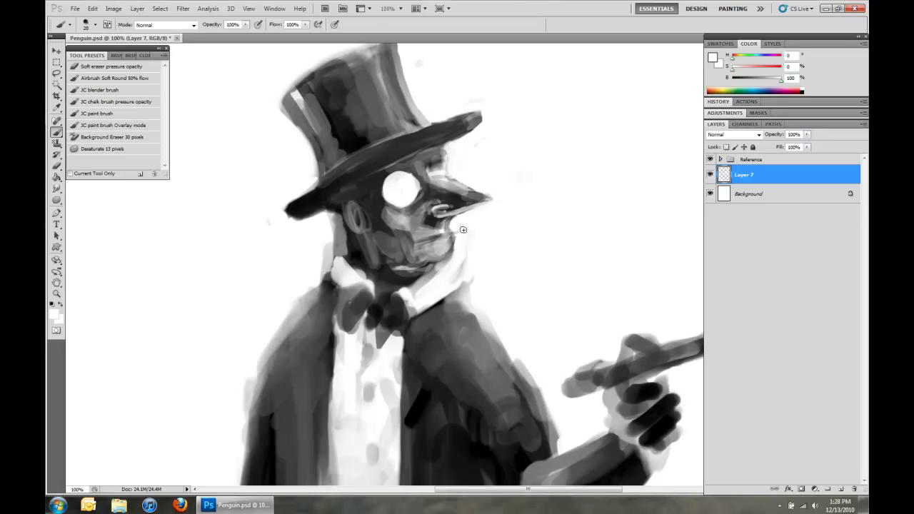
Lighten the hat brim, then darken the hat band and paint dark hair under the brim
drag(392, 155, 442, 118)
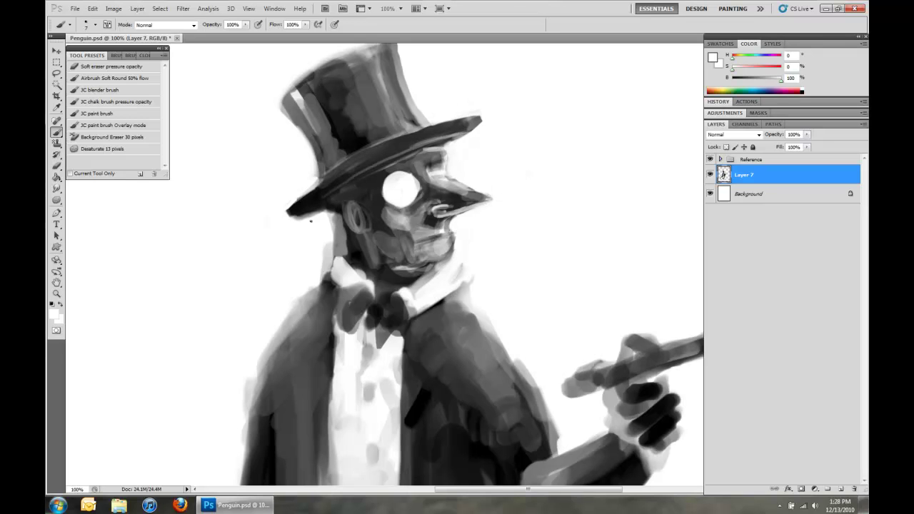
alt+click(322, 201)
drag(384, 162, 446, 145)
mouse_move(335, 211)
mouse_down()
mouse_move(330, 244)
mouse_move(314, 249)
mouse_up()
drag(350, 188, 339, 222)
Switch to white and lighten the ear, hair under the brim, brim, crown and hat band
key(x)
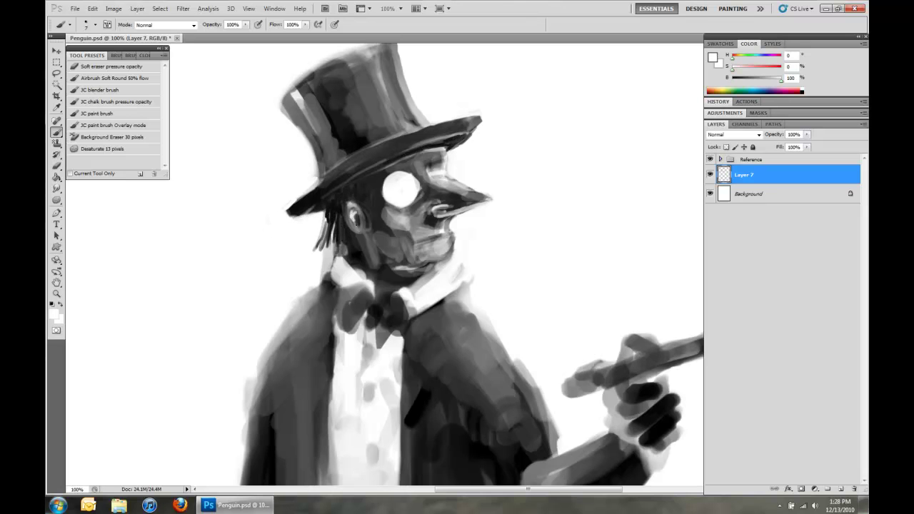
drag(363, 182, 361, 227)
mouse_move(342, 193)
mouse_down()
mouse_move(329, 243)
mouse_move(449, 128)
mouse_up()
mouse_move(339, 178)
mouse_down()
mouse_move(309, 200)
mouse_move(370, 157)
mouse_up()
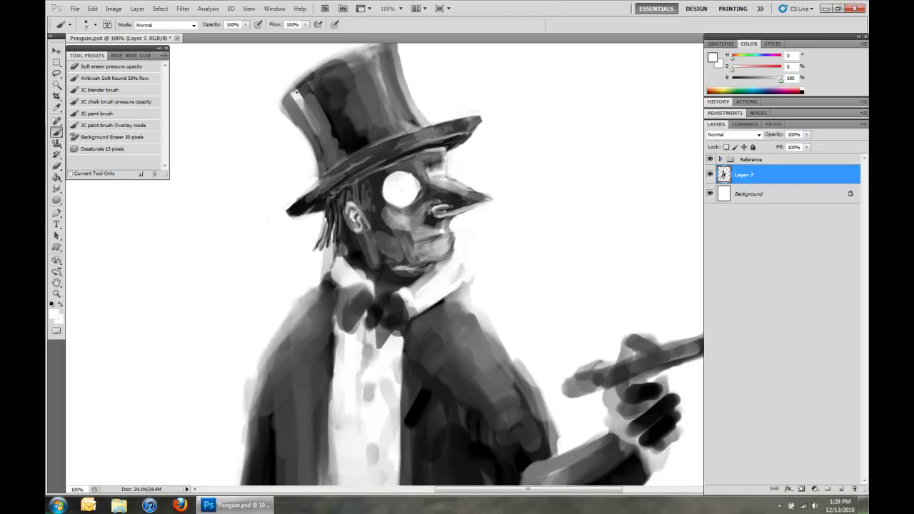
drag(293, 98, 358, 74)
drag(326, 149, 397, 115)
Zoom in on the face, lighten the nostril, and darken around the nostril and mouth with a smaller brush
key(ctrl+0)
scroll(532, 171, up, 5)
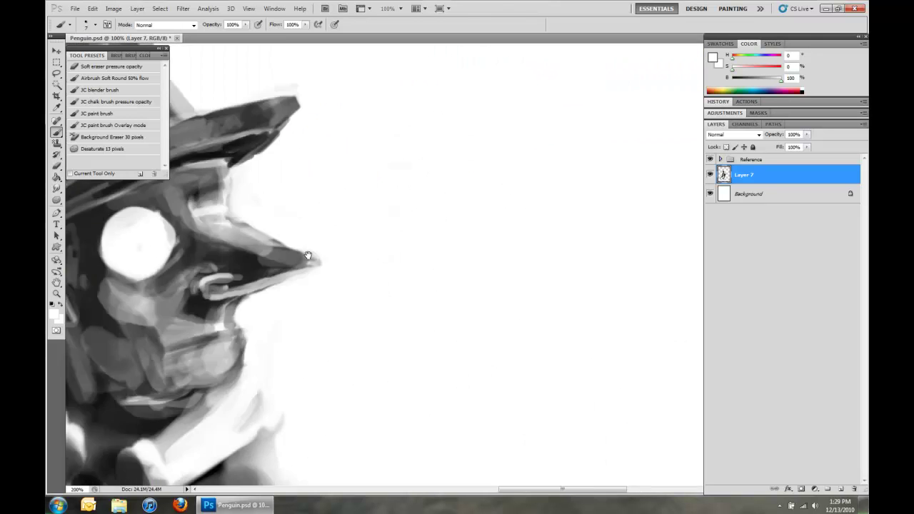
mouse_move(514, 168)
mouse_down()
mouse_move(543, 156)
mouse_move(564, 170)
mouse_move(508, 150)
mouse_up()
key(x)
key(bracketleft)
key(bracketleft)
key(bracketleft)
mouse_move(528, 218)
mouse_down()
mouse_move(480, 230)
mouse_move(469, 254)
mouse_move(427, 191)
mouse_move(485, 140)
mouse_up()
Darken the cheek, the area under the eye and along the nose, and add eyelid strokes
drag(482, 182, 471, 147)
mouse_move(525, 71)
mouse_down()
mouse_move(492, 107)
mouse_move(429, 143)
mouse_up()
drag(478, 96, 457, 158)
drag(500, 108, 452, 157)
mouse_move(458, 118)
mouse_down()
mouse_move(488, 122)
mouse_move(486, 146)
mouse_move(515, 164)
mouse_move(427, 133)
mouse_up()
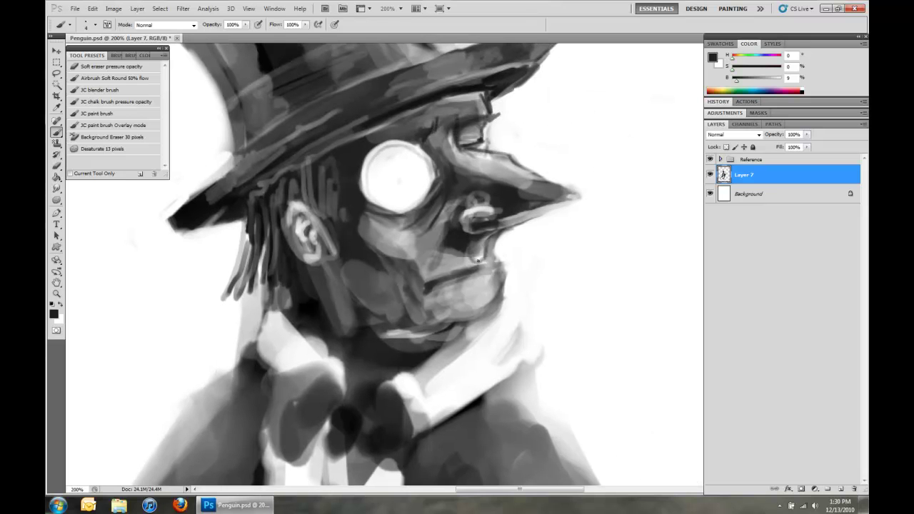
Shade the chin, jaw, lower lip, cheek line and the area under the nose dark
mouse_move(502, 273)
mouse_down()
mouse_move(494, 307)
mouse_move(386, 337)
mouse_up()
drag(493, 320, 428, 350)
drag(410, 259, 420, 307)
drag(484, 236, 474, 257)
Highlight the nose ridge, nostril, upper lip, chin and jaw in near-white
alt+click(471, 248)
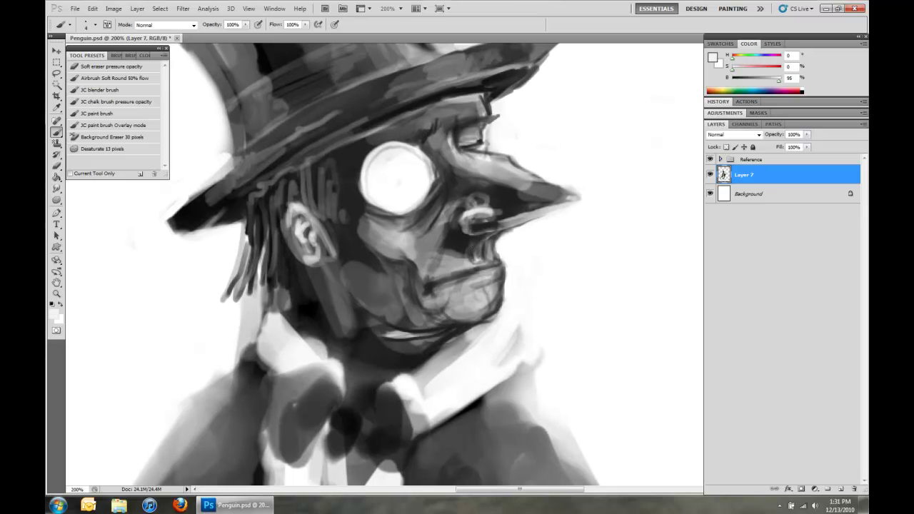
drag(519, 169, 574, 190)
mouse_move(461, 204)
mouse_down()
mouse_move(479, 225)
mouse_move(492, 181)
mouse_move(467, 156)
mouse_move(476, 100)
mouse_up()
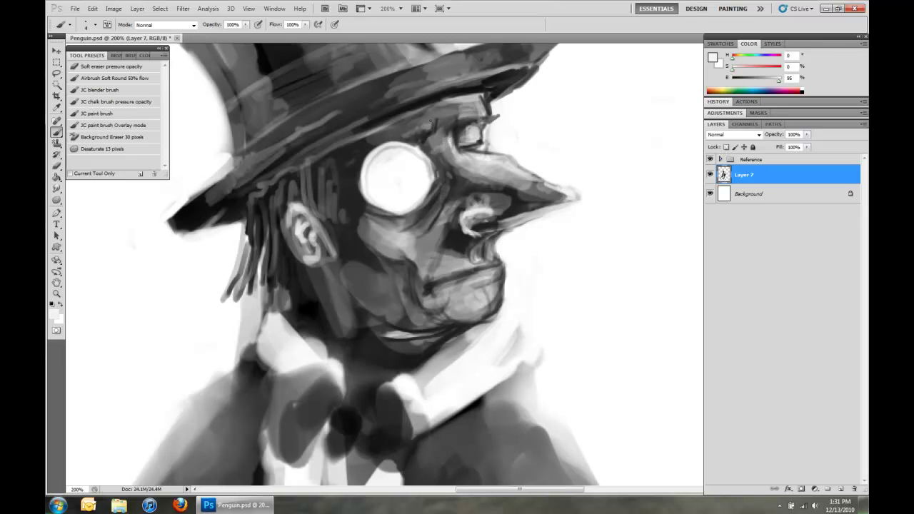
drag(457, 252, 433, 274)
drag(498, 284, 481, 302)
mouse_move(500, 271)
mouse_down()
mouse_move(473, 285)
mouse_move(485, 313)
mouse_up()
With a larger brush, lighten the chin and jaw, then shade the cheek and under the nose in mid grey
key(bracketright)
key(bracketright)
key(bracketright)
mouse_move(492, 256)
mouse_down()
mouse_move(495, 319)
mouse_move(477, 237)
mouse_up()
mouse_move(556, 214)
mouse_down()
mouse_move(507, 202)
mouse_move(457, 243)
mouse_up()
alt+click(479, 221)
mouse_move(493, 214)
mouse_down()
mouse_move(464, 232)
mouse_move(443, 264)
mouse_up()
drag(435, 207, 446, 238)
drag(539, 208, 496, 222)
Paint light hair strands beside the ear, define the ear, and shade behind the jaw and neck
mouse_move(363, 146)
mouse_down()
mouse_move(346, 168)
mouse_move(357, 239)
mouse_move(336, 275)
mouse_up()
mouse_move(306, 228)
mouse_down()
mouse_move(314, 293)
mouse_move(368, 389)
mouse_up()
mouse_move(389, 328)
mouse_down()
mouse_move(418, 364)
mouse_move(314, 307)
mouse_up()
drag(293, 265, 301, 281)
Repaint the nose, cheek, mouth and chin area in darker grey
drag(557, 192, 464, 200)
drag(421, 236, 364, 207)
drag(425, 314, 503, 278)
mouse_move(443, 278)
mouse_down()
mouse_move(478, 243)
mouse_move(485, 207)
mouse_up()
alt+click(489, 203)
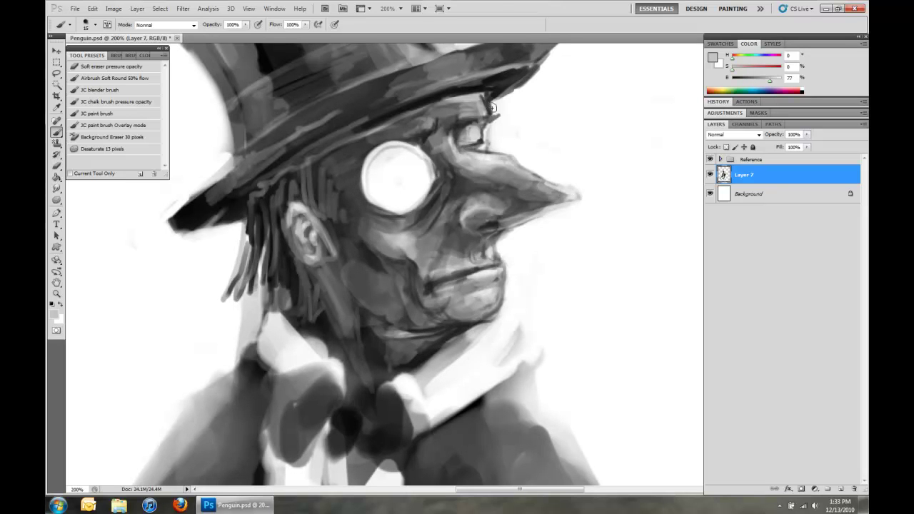
mouse_move(410, 44)
mouse_down()
mouse_move(291, 139)
mouse_move(412, 130)
mouse_move(359, 159)
mouse_up()
Add near-black strokes to the hat, hat band, brim and face
alt+click(400, 150)
drag(291, 179, 239, 241)
drag(335, 189, 242, 250)
drag(409, 150, 279, 175)
drag(335, 152, 239, 239)
mouse_move(437, 120)
mouse_down()
mouse_move(407, 159)
mouse_move(427, 151)
mouse_up()
In white, streak the hat band, brighten the brim's right edge, and highlight the nose ridges
key(x)
mouse_move(404, 133)
mouse_down()
mouse_move(385, 167)
mouse_move(394, 170)
mouse_up()
drag(251, 191, 241, 245)
drag(257, 189, 266, 226)
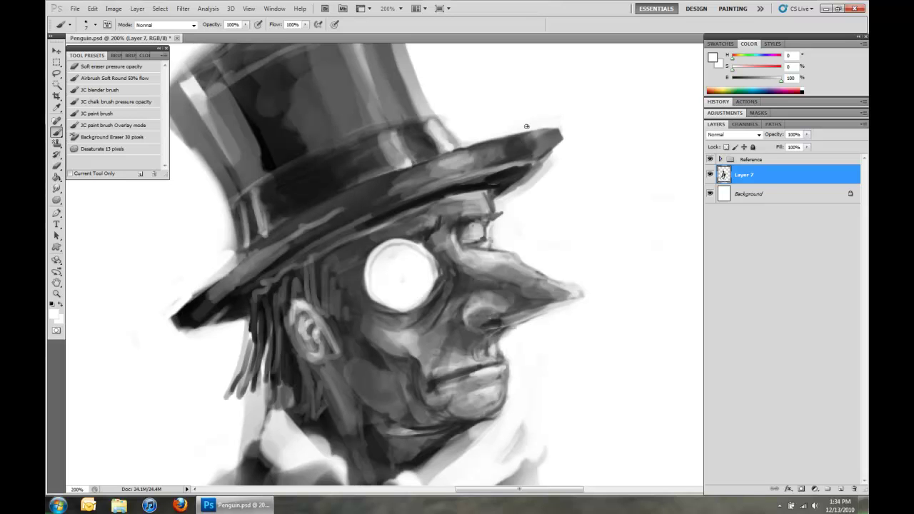
drag(526, 126, 481, 196)
drag(500, 256, 533, 273)
drag(571, 290, 511, 295)
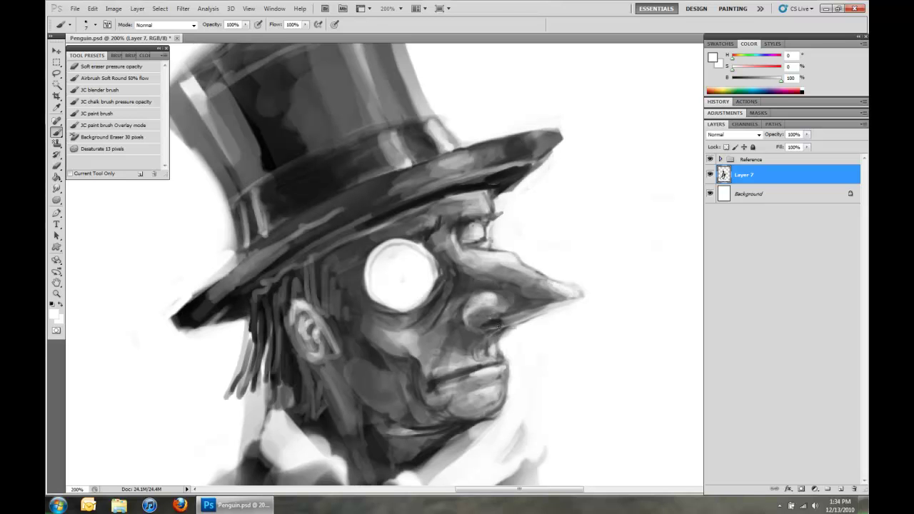
Darken under the chin, along the jaw and the neck below the ear
drag(481, 387, 351, 184)
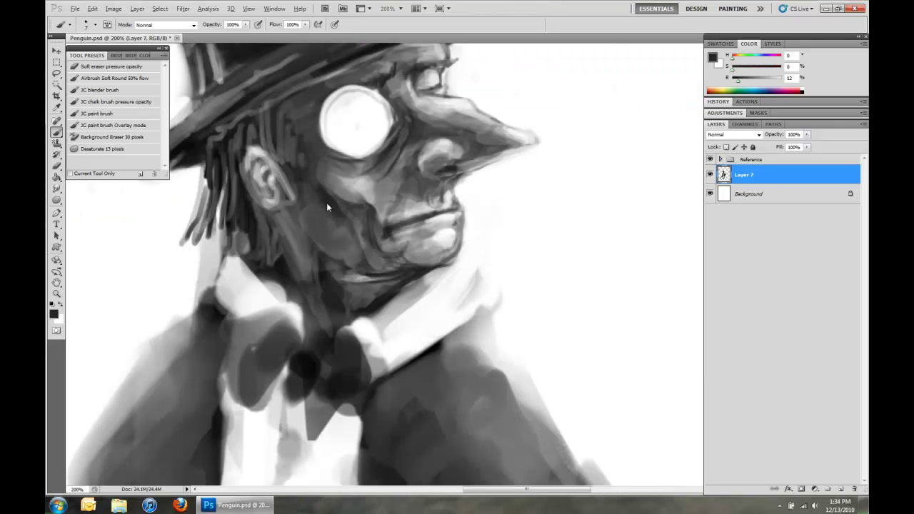
mouse_move(362, 267)
mouse_down()
mouse_move(389, 285)
mouse_move(293, 222)
mouse_up()
mouse_move(274, 261)
mouse_down()
mouse_move(264, 213)
mouse_move(321, 249)
mouse_up()
alt+click(259, 182)
alt+click(304, 235)
With a much larger brush, paint grey beside the neck and across the collar and neck
key(bracketright)
key(bracketright)
key(bracketright)
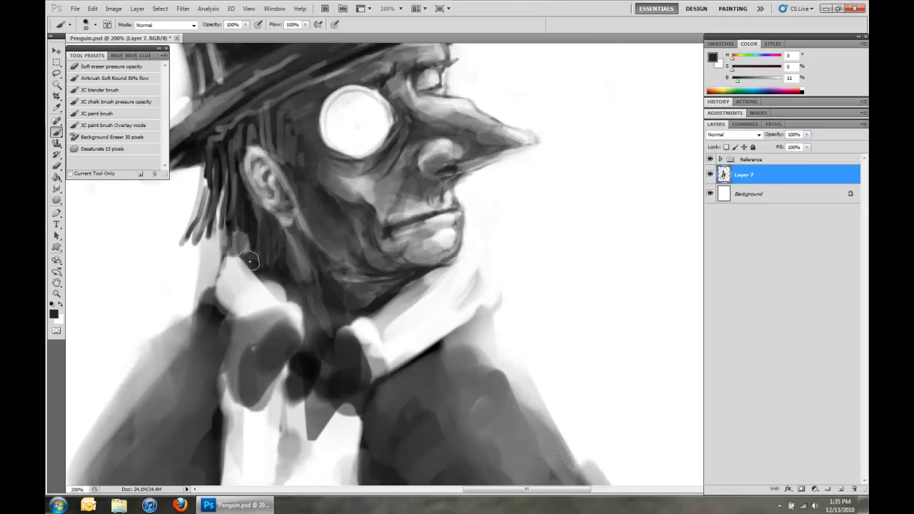
mouse_move(203, 253)
mouse_down()
mouse_move(187, 268)
mouse_move(202, 298)
mouse_up()
key(x)
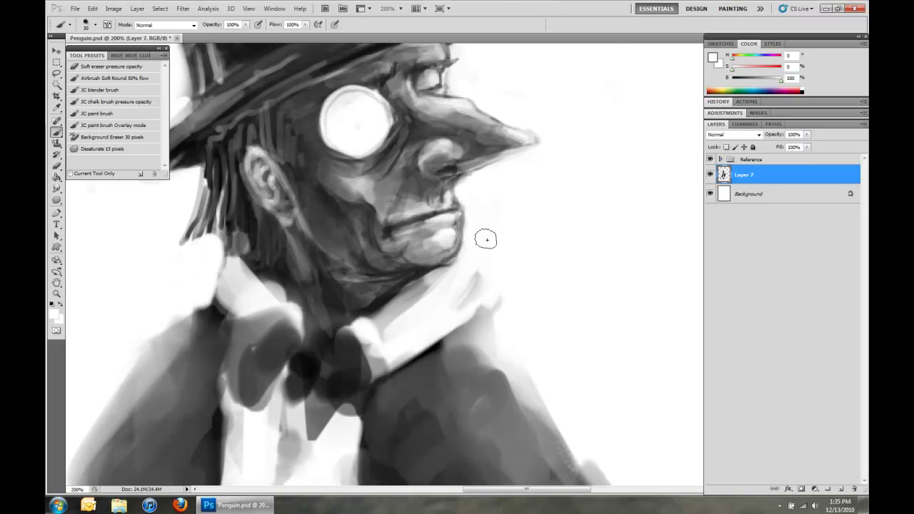
alt+click(378, 314)
mouse_move(388, 306)
mouse_down()
mouse_move(365, 318)
mouse_move(421, 285)
mouse_up()
drag(350, 350, 465, 272)
Paint thin white hair strands behind the ear extending up to the hat brim
key(ctrl+minus)
key(ctrl+minus)
key(ctrl+minus)
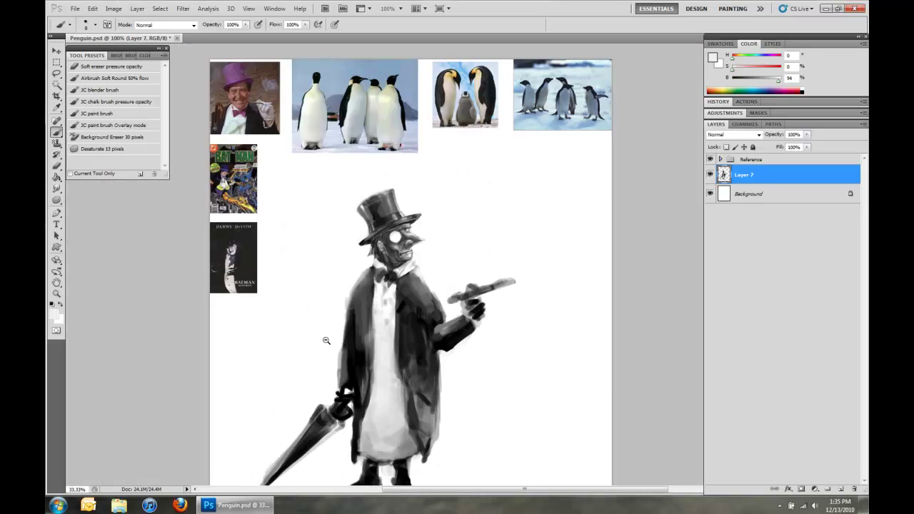
drag(495, 215, 542, 214)
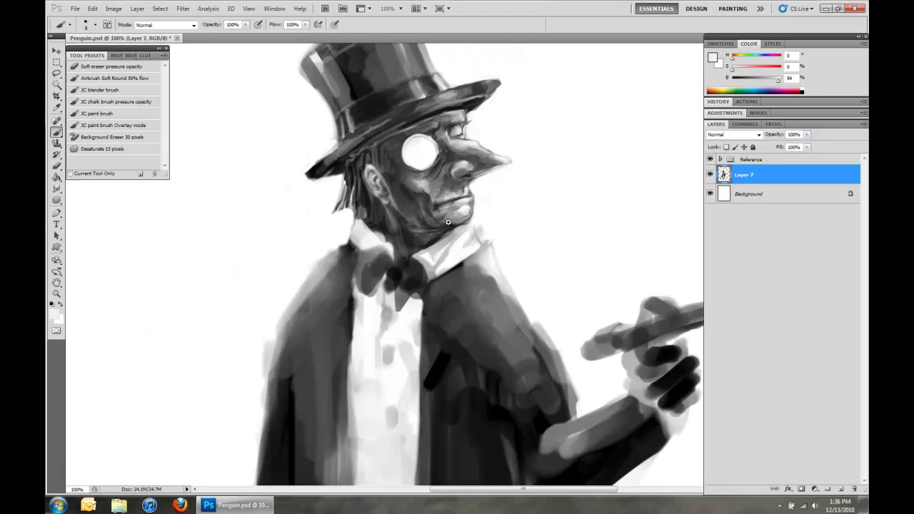
drag(238, 168, 239, 106)
drag(254, 194, 266, 78)
drag(286, 161, 318, 64)
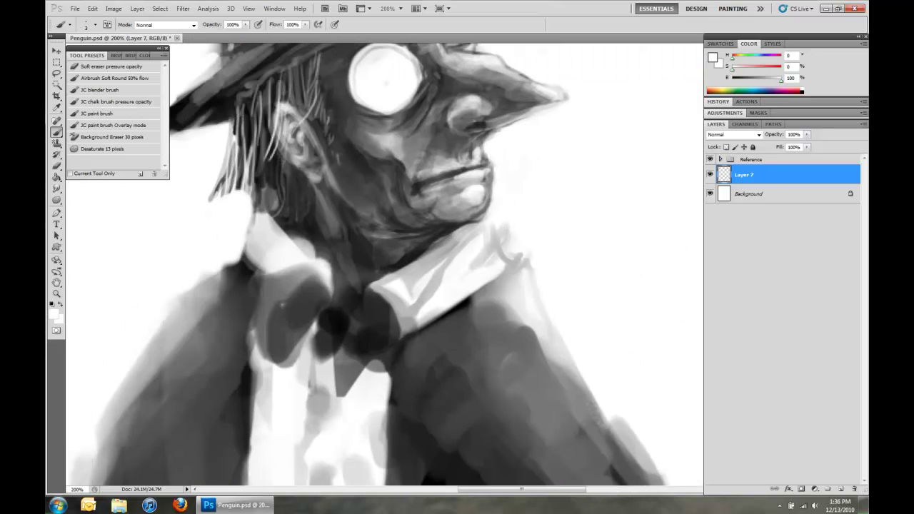
drag(264, 214, 257, 127)
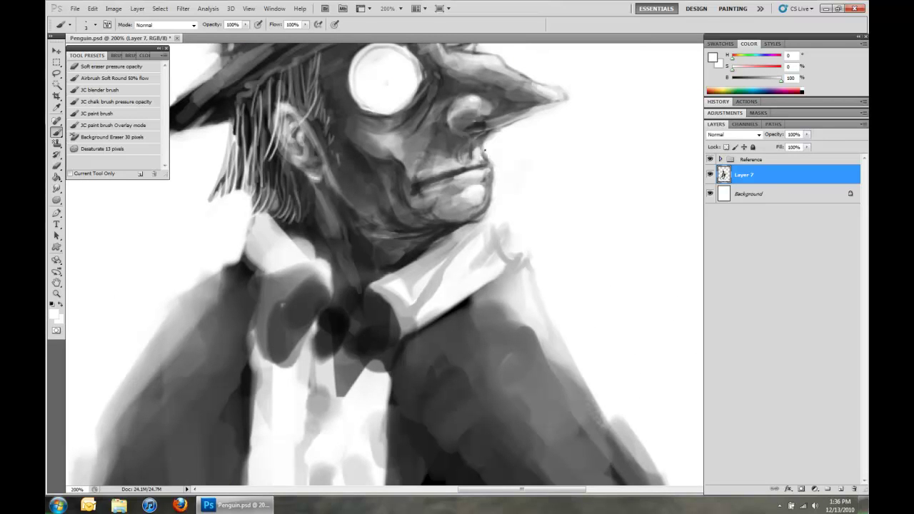
drag(562, 97, 530, 193)
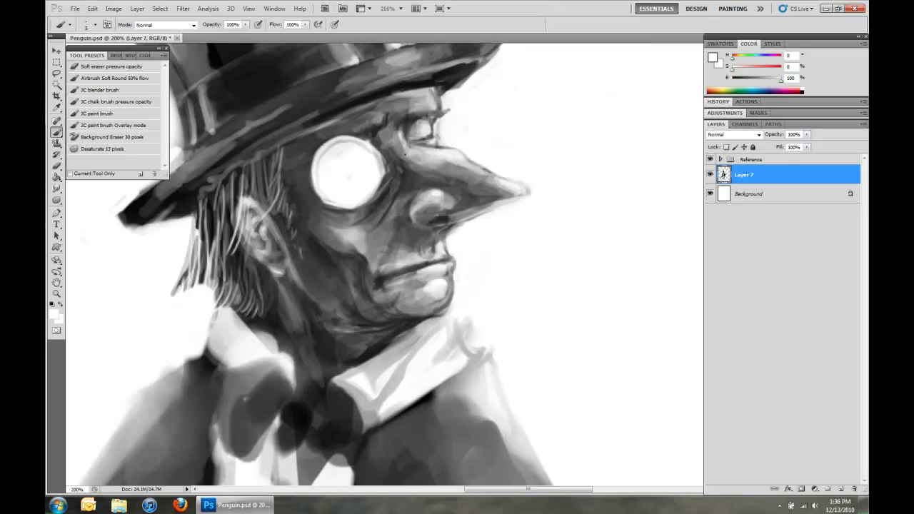
drag(308, 135, 245, 170)
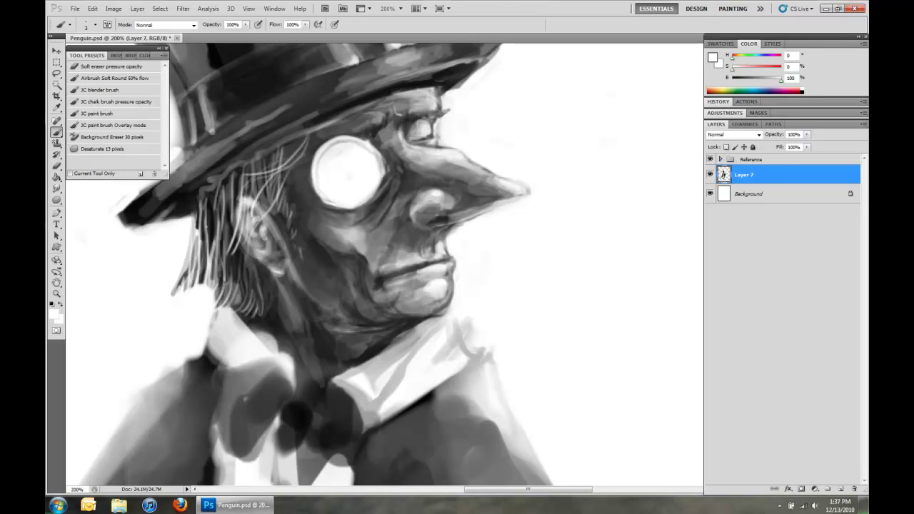
Sample a dark grey from the hair and add dark strands among the light ones, then zoom out
alt+click(188, 254)
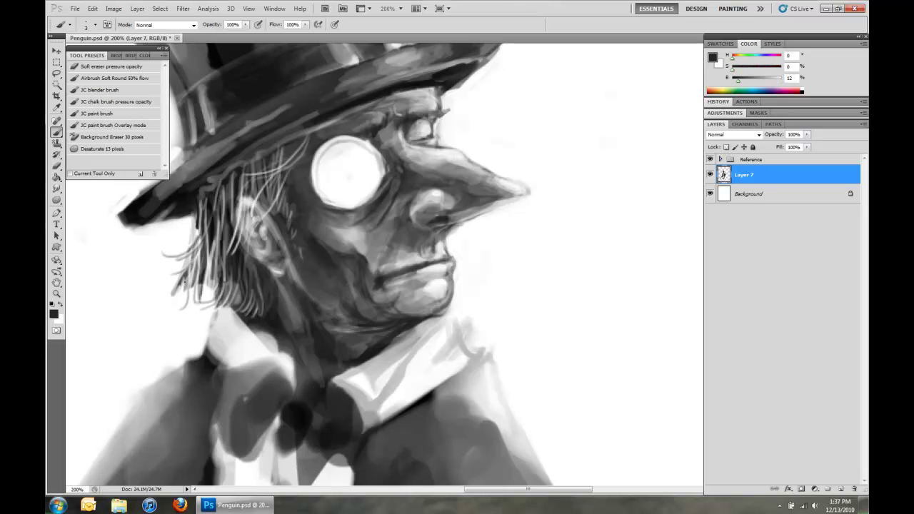
drag(262, 201, 253, 242)
drag(250, 198, 234, 248)
drag(304, 153, 279, 168)
drag(454, 91, 437, 111)
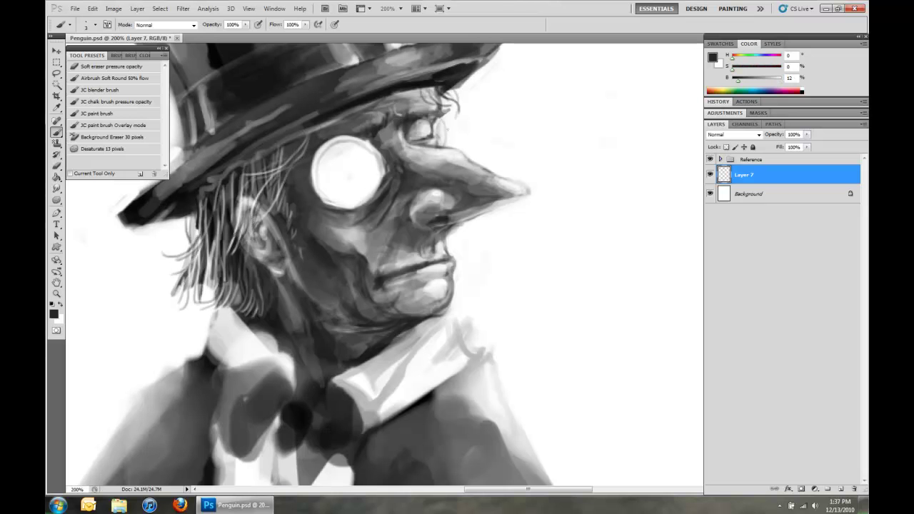
key(ctrl+minus)
key(ctrl+minus)
key(ctrl+minus)
Outline the bow tie and highlight both wings and the knot
scroll(490, 147, up, 4)
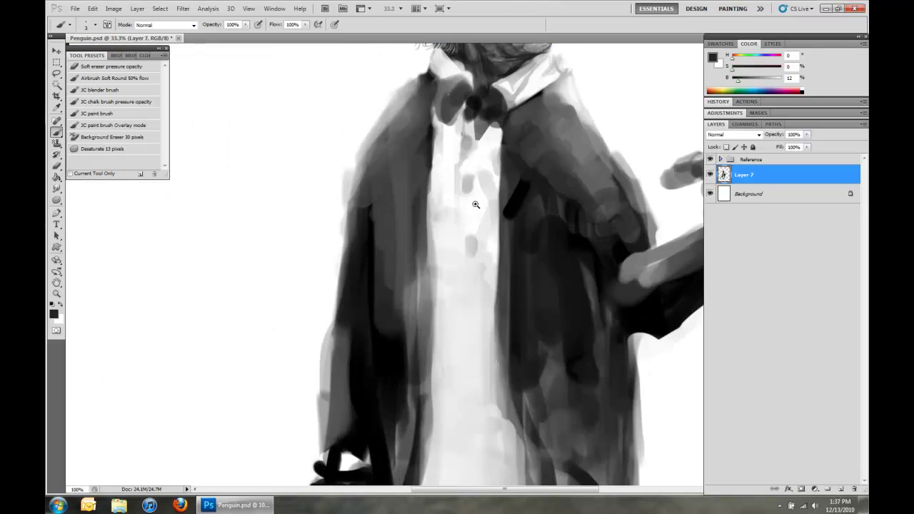
drag(364, 265, 312, 317)
mouse_move(312, 265)
mouse_down()
mouse_move(357, 278)
mouse_move(335, 314)
mouse_up()
drag(389, 289, 437, 276)
drag(433, 280, 427, 323)
drag(308, 265, 379, 290)
mouse_move(336, 314)
mouse_down()
mouse_move(312, 271)
mouse_move(426, 322)
mouse_move(425, 287)
mouse_move(427, 319)
mouse_move(312, 314)
mouse_move(364, 280)
mouse_move(421, 294)
mouse_move(381, 254)
mouse_up()
Repaint the bow-tie wing outlines in dark grey, then in light grey
alt+click(390, 272)
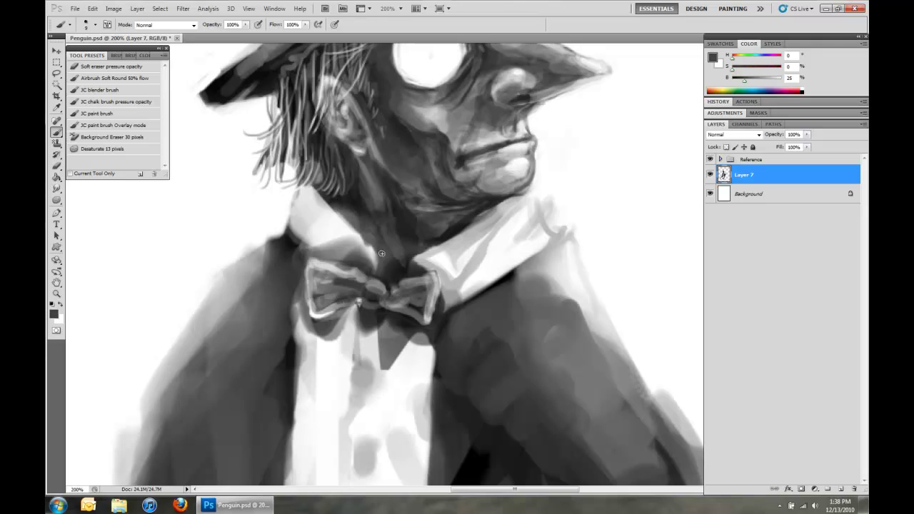
mouse_move(359, 305)
mouse_down()
mouse_move(300, 286)
mouse_move(295, 385)
mouse_up()
alt+click(311, 314)
drag(311, 314, 306, 275)
mouse_move(392, 280)
mouse_down()
mouse_move(426, 278)
mouse_move(429, 298)
mouse_up()
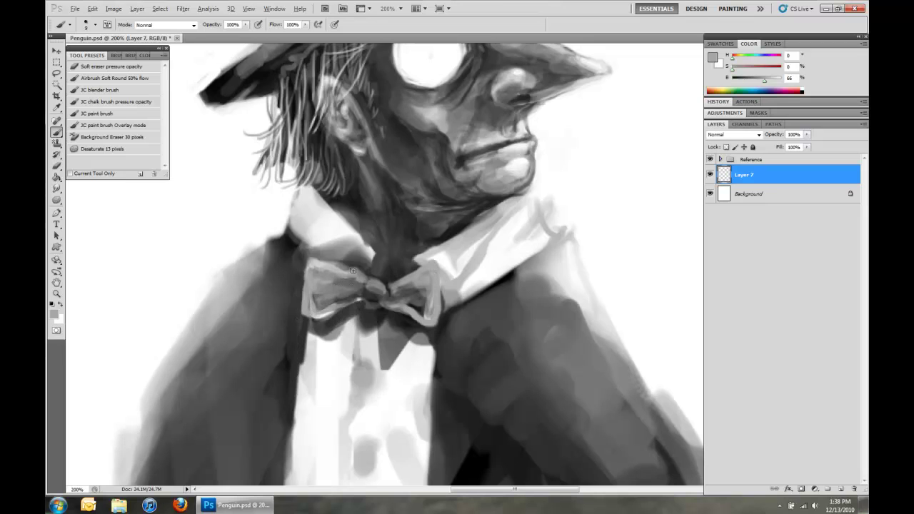
Lighten the collar above the bow tie in near-white, then shade the neck and bow tie darker
alt+click(321, 214)
drag(361, 246, 378, 279)
drag(336, 257, 364, 254)
drag(296, 188, 378, 271)
alt+click(336, 214)
drag(407, 243, 471, 278)
mouse_move(371, 260)
mouse_down()
mouse_move(357, 285)
mouse_move(415, 321)
mouse_move(426, 299)
mouse_move(414, 272)
mouse_up()
alt+click(361, 300)
Lighten the left and right collar and the collar edge under the chin in near-white
alt+click(288, 314)
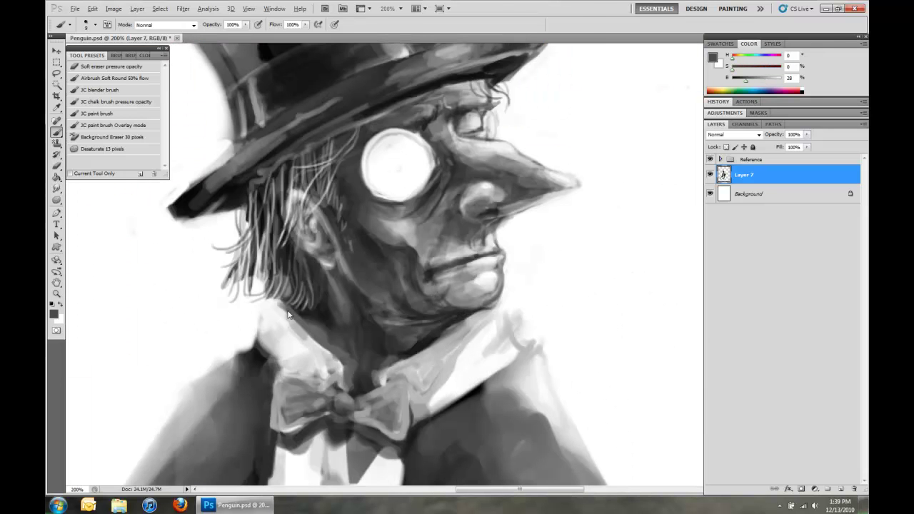
alt+click(328, 368)
mouse_move(261, 351)
mouse_down()
mouse_move(286, 307)
mouse_move(300, 303)
mouse_up()
drag(468, 343, 528, 322)
drag(527, 366, 550, 346)
drag(441, 348, 387, 380)
Check the whole figure, then lighten the shirt front with a broad grey stroke
key(ctrl+minus)
key(ctrl+minus)
key(ctrl+minus)
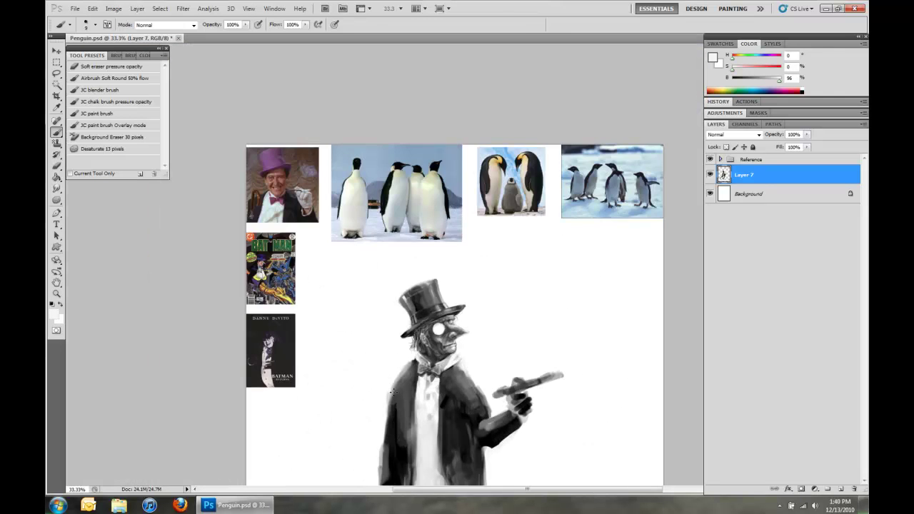
drag(487, 330, 499, 292)
key(ctrl+plus)
key(ctrl+plus)
key(ctrl+plus)
key(ctrl+plus)
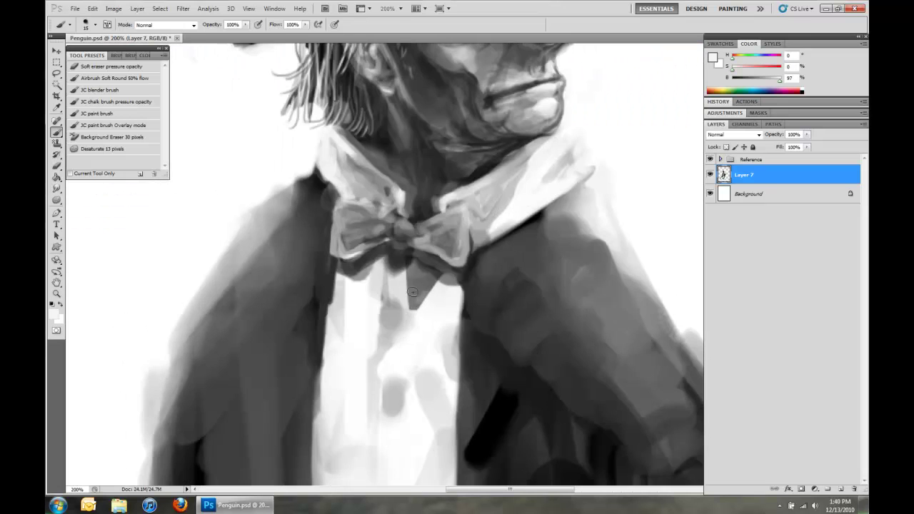
mouse_move(350, 288)
mouse_down()
mouse_move(428, 483)
mouse_move(392, 408)
mouse_up()
key(bracketleft)
key(bracketleft)
key(bracketleft)
Darken both shirt edges and add small dark touches near the collar
drag(429, 207, 424, 442)
mouse_move(300, 250)
mouse_down()
mouse_move(295, 205)
mouse_move(277, 422)
mouse_up()
drag(307, 222, 286, 367)
drag(375, 140, 358, 97)
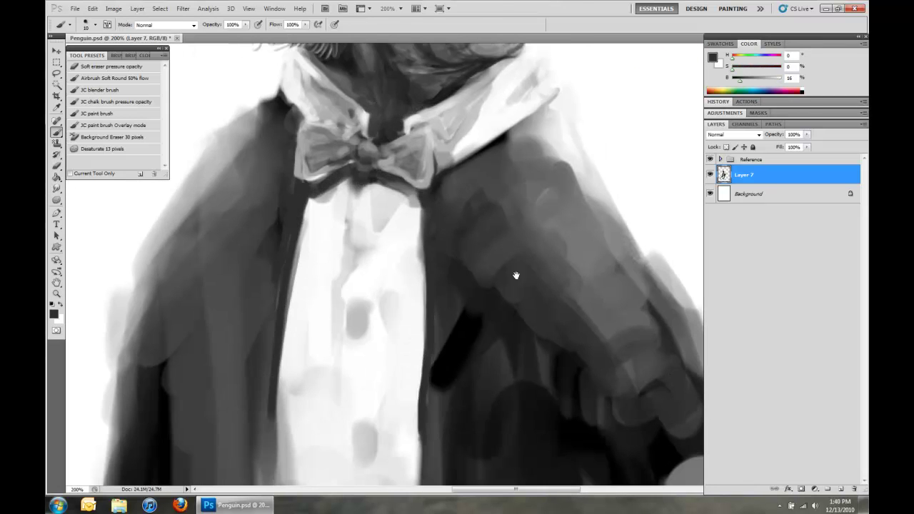
Draw thin lines down the shirt front to form the button placket
drag(362, 195, 333, 321)
scroll(367, 347, down, 3)
drag(336, 235, 320, 427)
drag(320, 218, 368, 217)
scroll(357, 159, up, 3)
drag(357, 157, 356, 173)
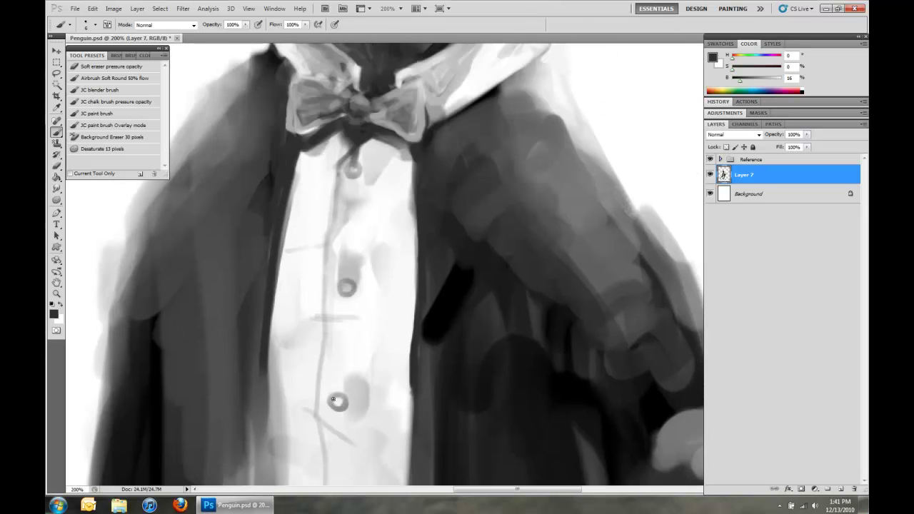
scroll(336, 404, down, 3)
drag(332, 306, 318, 370)
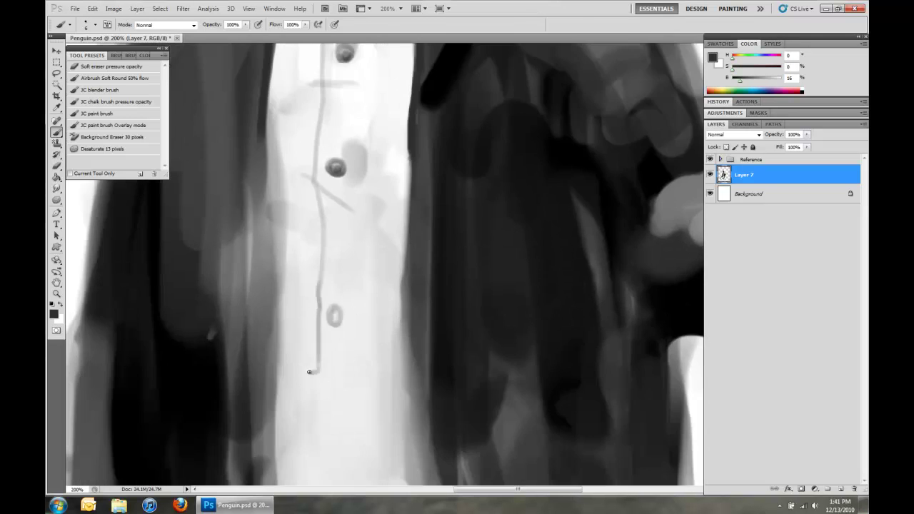
Paint light white strokes along the left side of the shirt front
key(ctrl+minus)
key(ctrl+minus)
key(ctrl+minus)
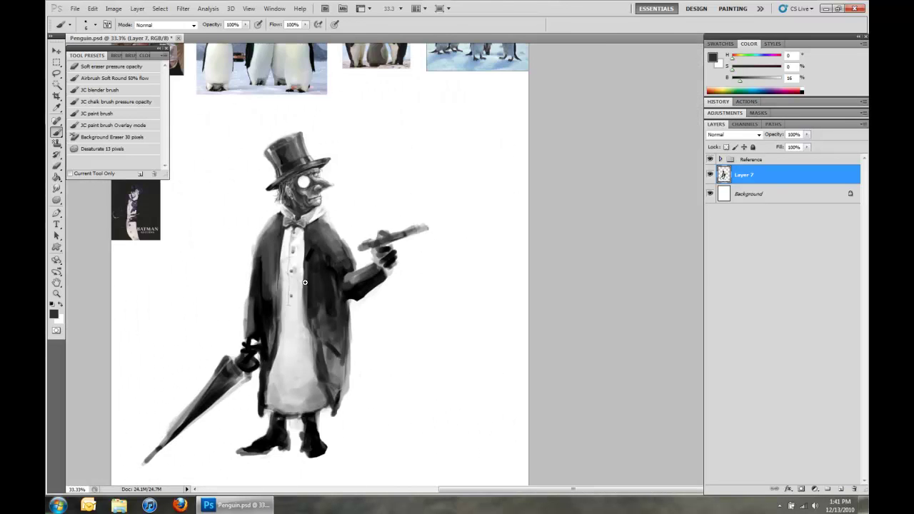
key(ctrl+plus)
key(ctrl+plus)
key(ctrl+plus)
alt+click(341, 321)
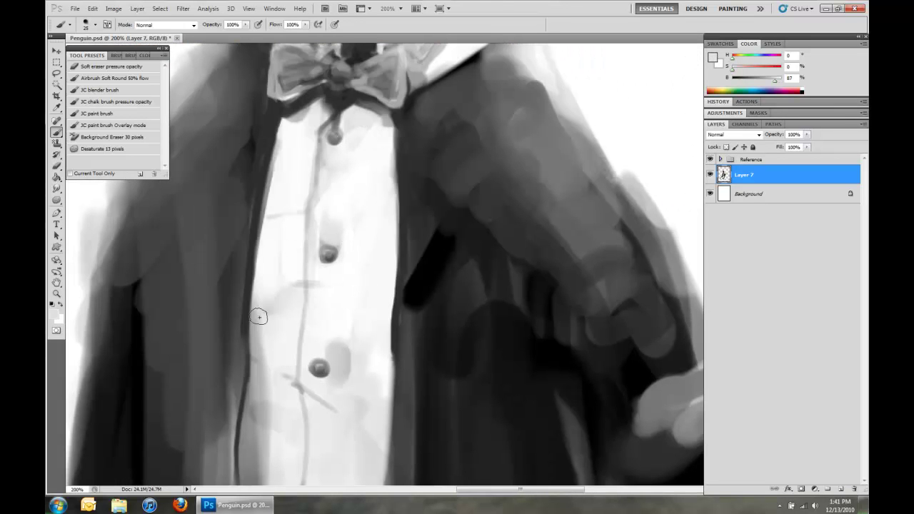
drag(286, 307, 302, 167)
Pick near-black, shrink the brush, reframe on the bow tie and shirt, then sample white
key(super)
key(super)
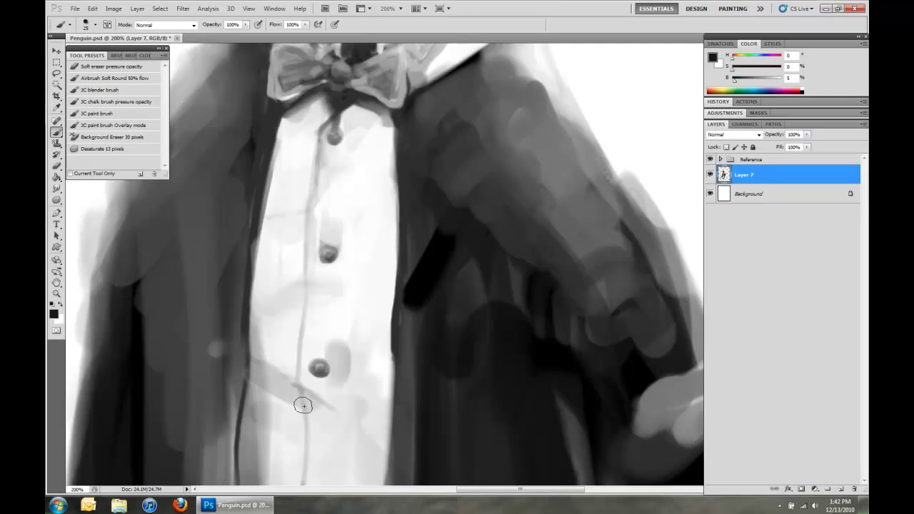
scroll(393, 241, down, 5)
key(bracketleft)
key(bracketleft)
key(bracketleft)
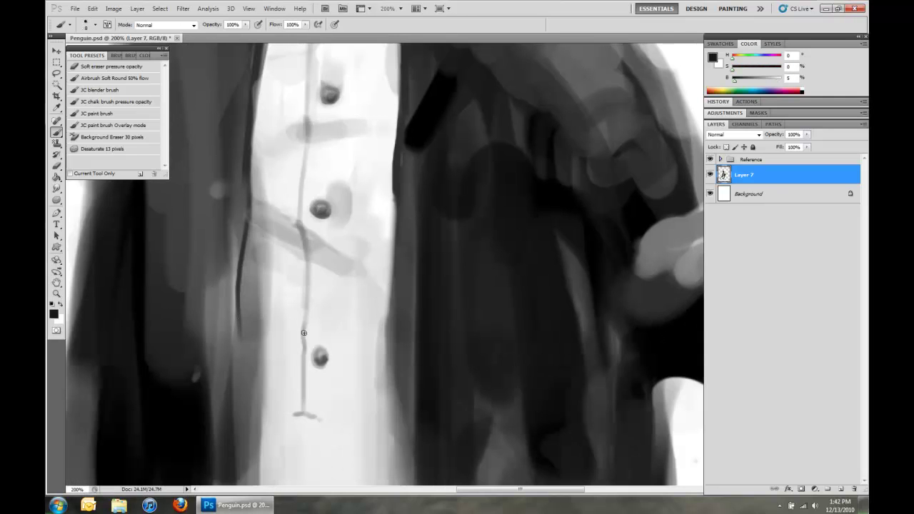
key(ctrl+minus)
key(ctrl+minus)
key(ctrl+minus)
drag(239, 277, 452, 276)
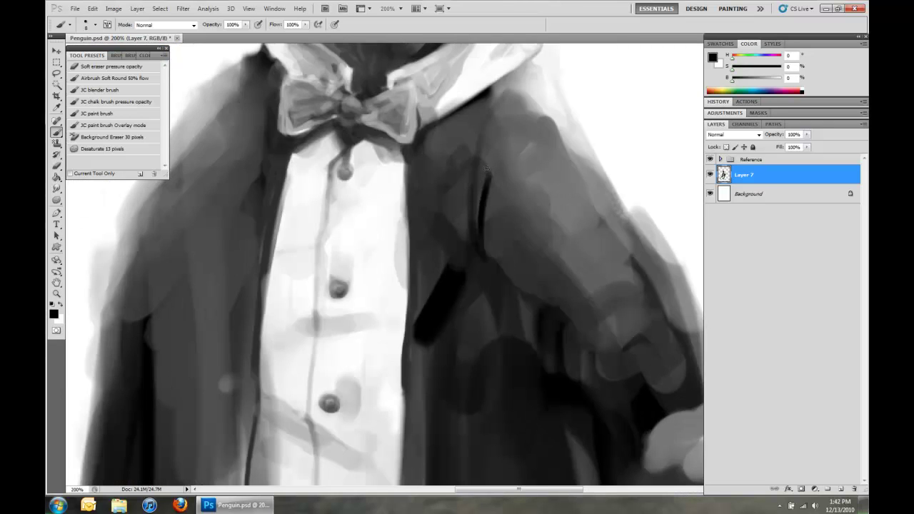
mouse_move(232, 49)
mouse_down()
mouse_move(367, 132)
mouse_move(300, 141)
mouse_up()
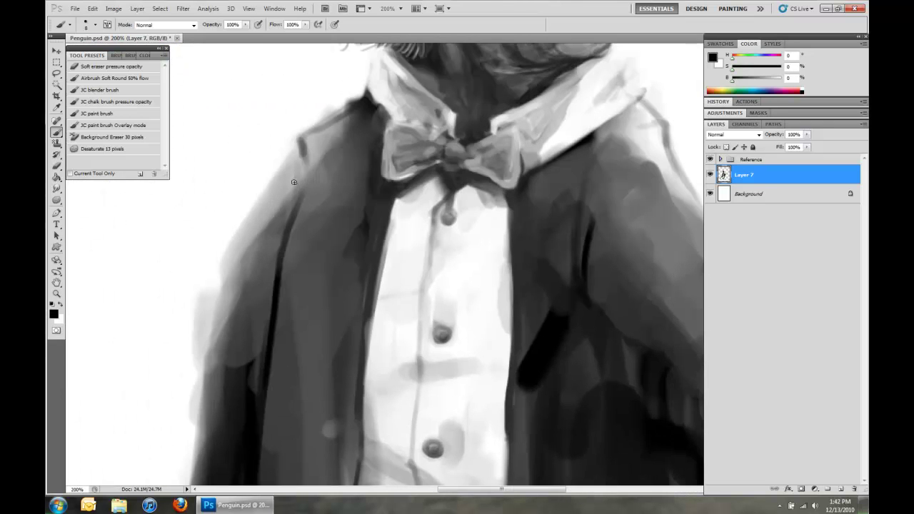
alt+click(340, 103)
Sample collar greys and lighten the dotted left collar edge
key(ctrl+minus)
key(ctrl+minus)
key(ctrl+minus)
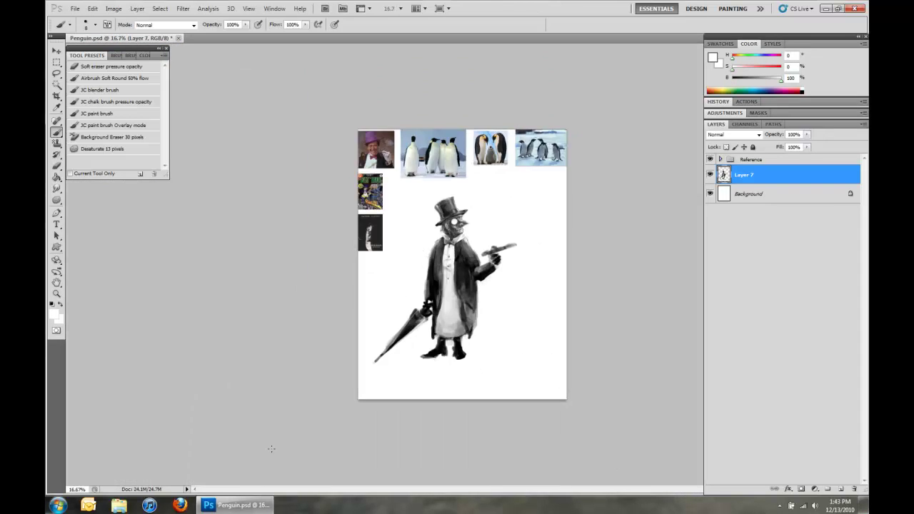
key(ctrl+plus)
key(ctrl+plus)
key(ctrl+plus)
key(ctrl+plus)
key(ctrl+plus)
alt+click(276, 222)
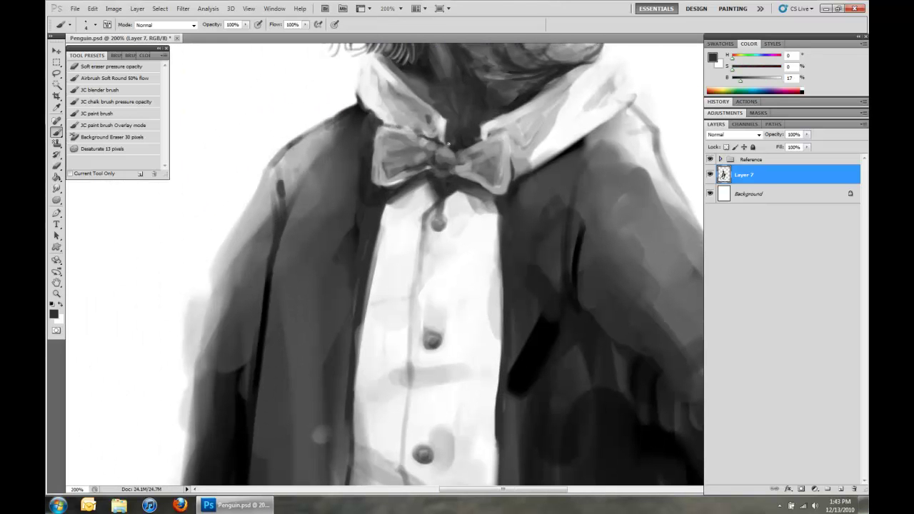
drag(437, 141, 342, 186)
drag(298, 157, 523, 123)
alt+click(285, 123)
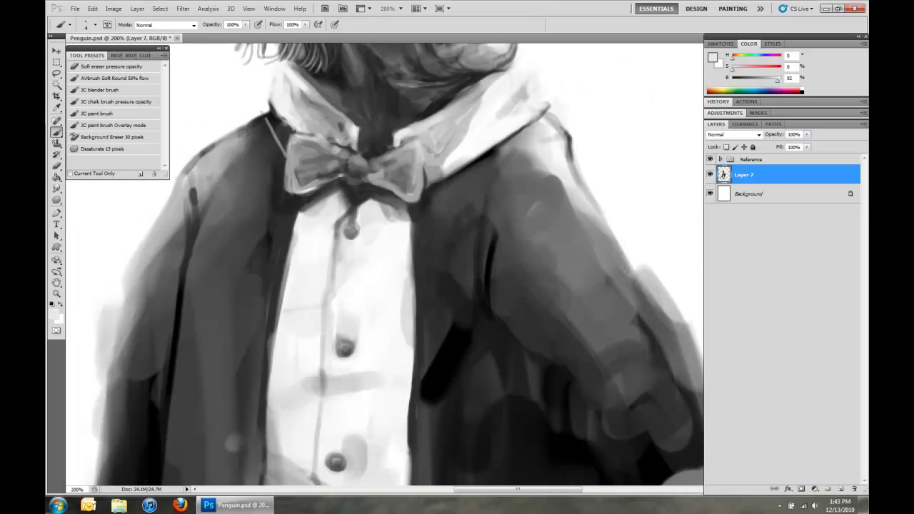
alt+click(281, 138)
mouse_move(270, 101)
mouse_down()
mouse_move(277, 129)
mouse_move(332, 122)
mouse_up()
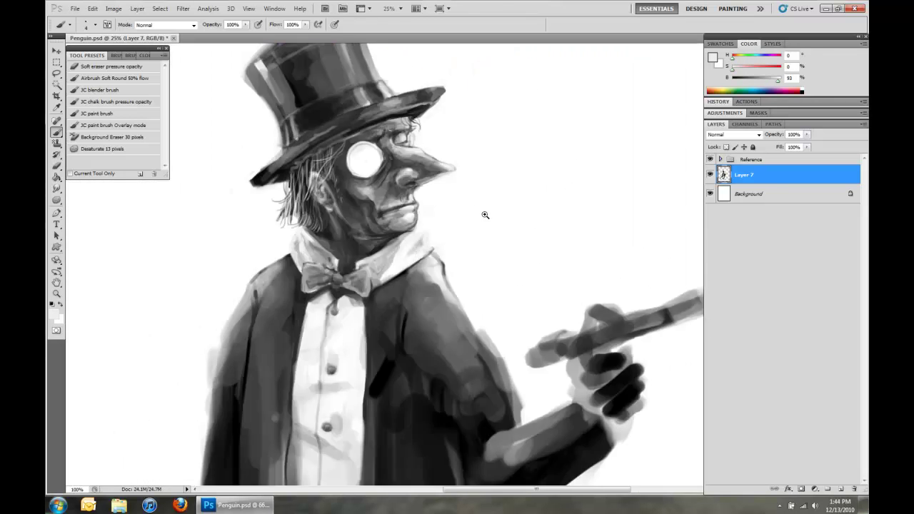
Paint dark strokes down the coat's lapel and inner edge
alt+click(333, 122)
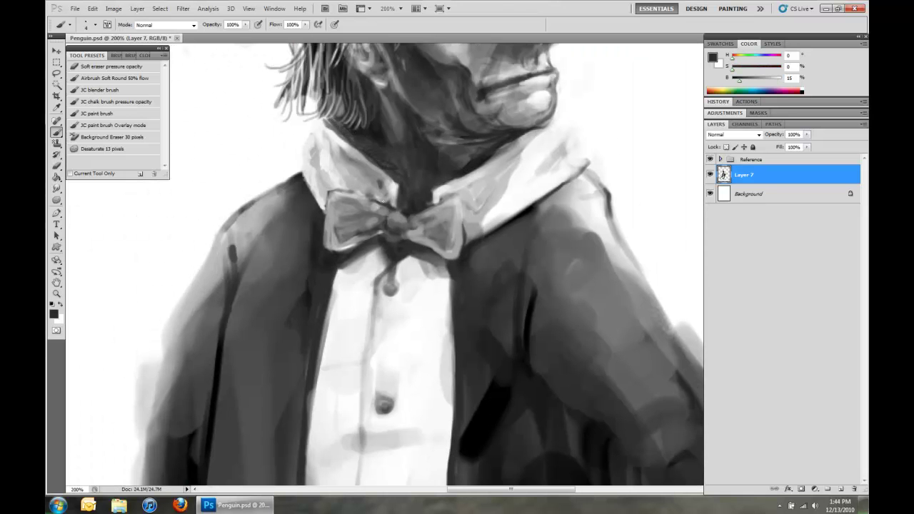
key(ctrl+minus)
key(ctrl+minus)
key(ctrl+minus)
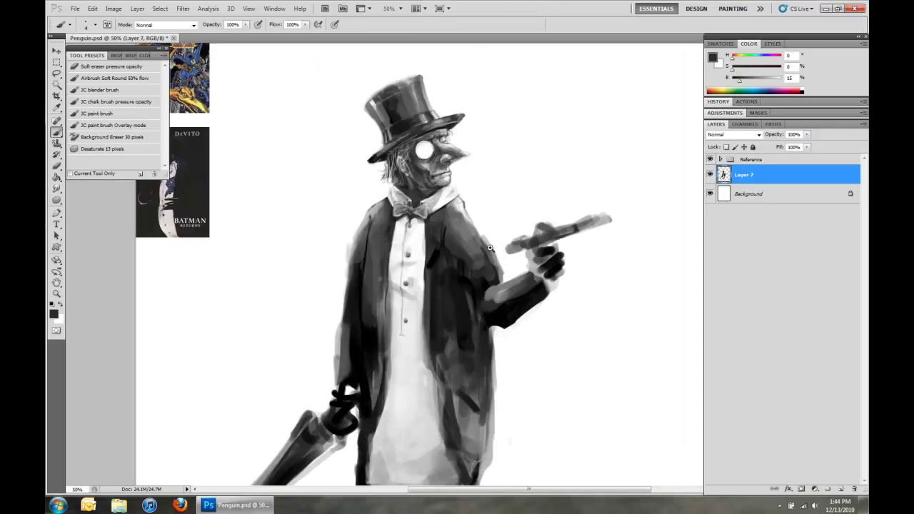
scroll(446, 255, up, 4)
drag(444, 236, 457, 478)
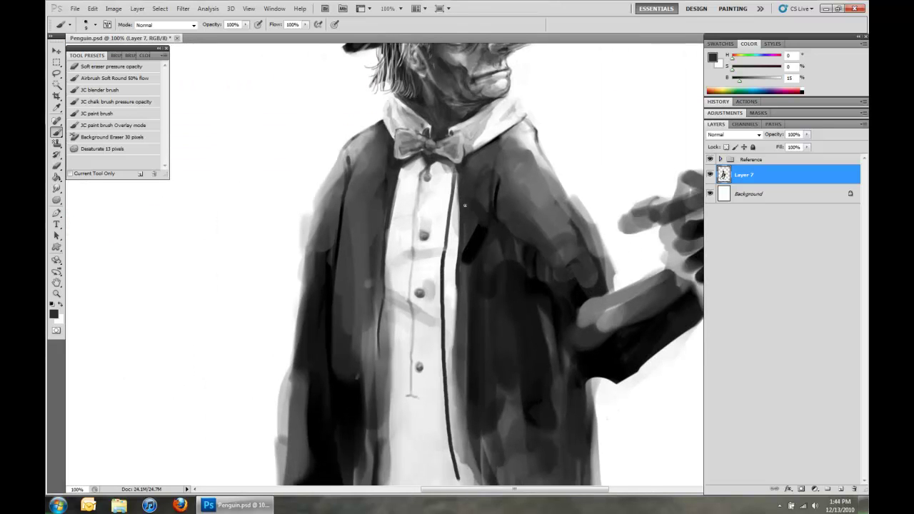
drag(457, 179, 451, 357)
drag(453, 271, 460, 457)
drag(464, 214, 503, 275)
Shade the right shoulder and arm in mid grey, then darken the sleeve and coat front
mouse_move(530, 313)
mouse_down()
mouse_move(543, 298)
mouse_move(565, 343)
mouse_move(547, 163)
mouse_move(616, 289)
mouse_move(661, 289)
mouse_up()
key(h)
mouse_move(579, 299)
mouse_down()
mouse_move(574, 330)
mouse_move(464, 283)
mouse_move(578, 304)
mouse_move(585, 318)
mouse_move(472, 282)
mouse_move(414, 157)
mouse_move(381, 226)
mouse_move(350, 360)
mouse_up()
alt+click(543, 336)
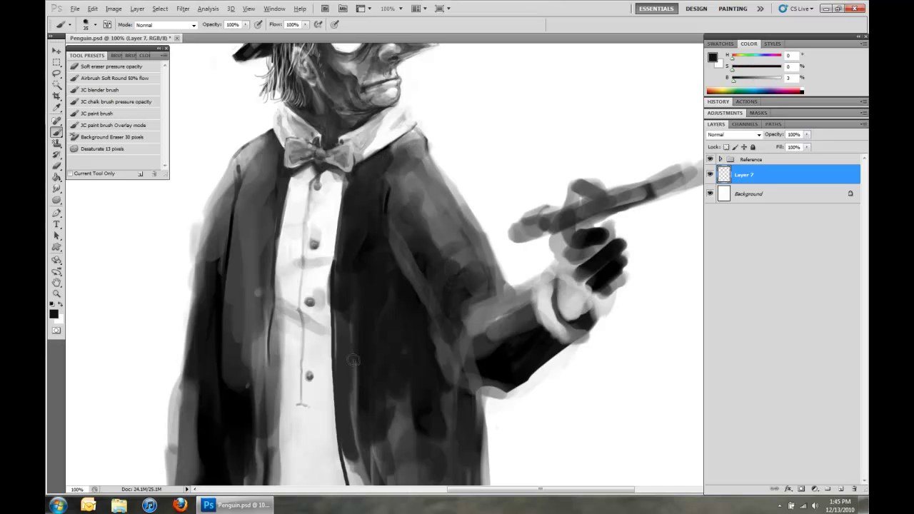
drag(346, 314, 343, 404)
drag(257, 164, 243, 393)
Brush light grey over the shirt front to clean it up
alt+click(283, 130)
mouse_move(290, 322)
mouse_down()
mouse_move(283, 130)
mouse_move(257, 335)
mouse_up()
drag(275, 157, 239, 414)
scroll(239, 414, down, 4)
drag(275, 139, 236, 378)
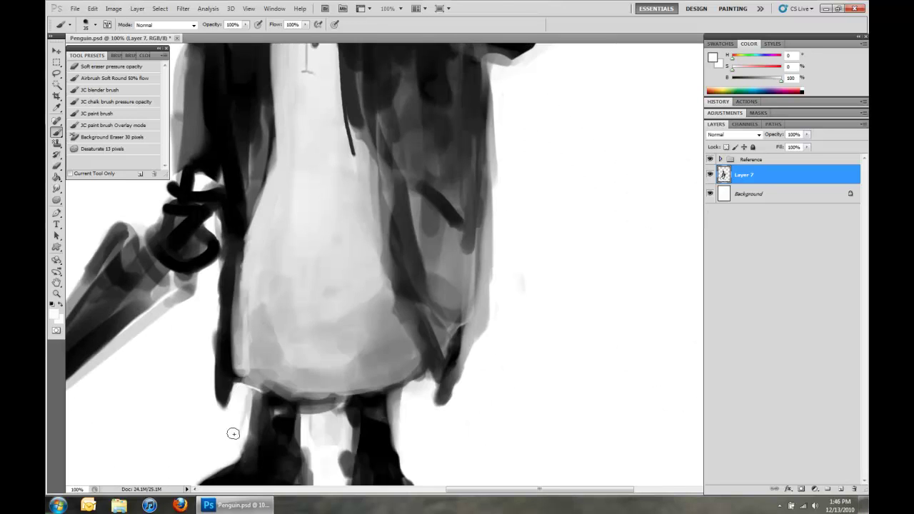
Add dark shading to the lower coat and grey strokes near the elbow
key(ctrl+0)
scroll(467, 300, up, 4)
alt+click(466, 300)
drag(436, 314, 482, 471)
drag(493, 399, 500, 464)
drag(457, 285, 500, 364)
alt+click(471, 284)
alt+click(478, 315)
mouse_move(503, 278)
mouse_down()
mouse_move(503, 336)
mouse_move(522, 357)
mouse_up()
alt+click(499, 297)
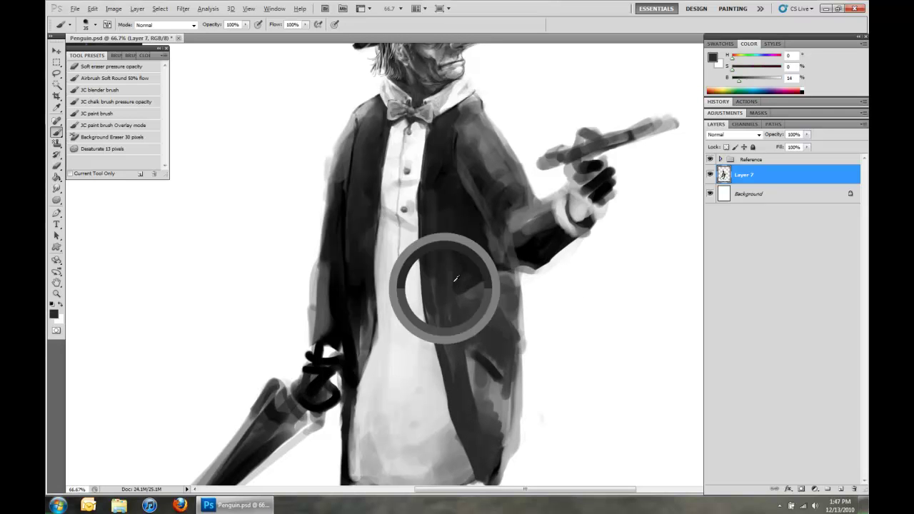
alt+click(442, 288)
At 100% zoom, darken the coat's right side and right shoulder
key(ctrl+0)
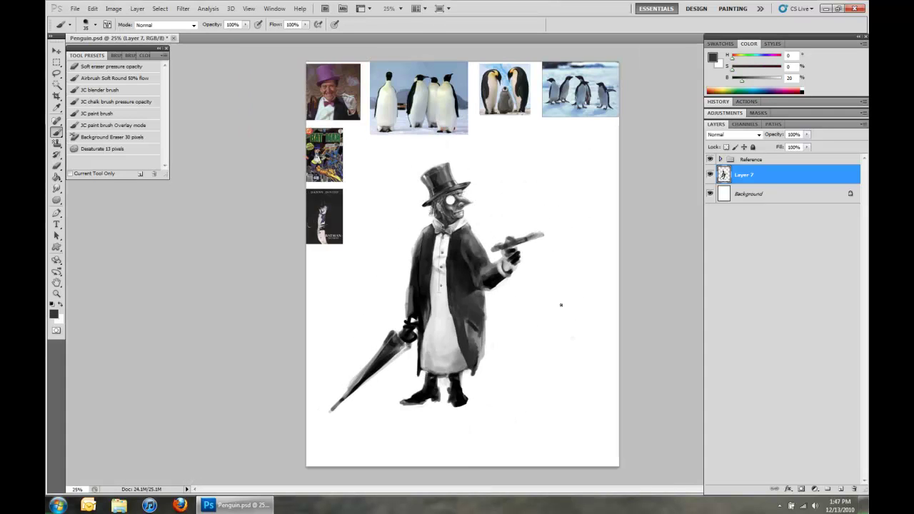
key(ctrl+alt+0)
drag(500, 300, 518, 364)
mouse_move(482, 256)
mouse_down()
mouse_move(461, 153)
mouse_move(528, 314)
mouse_up()
drag(507, 147, 571, 279)
drag(492, 121, 494, 193)
Lighten the right shoulder with mid grey and repaint the sleeve in lighter grey strokes
alt+click(494, 182)
mouse_move(464, 143)
mouse_down()
mouse_move(529, 200)
mouse_move(559, 278)
mouse_up()
alt+click(493, 183)
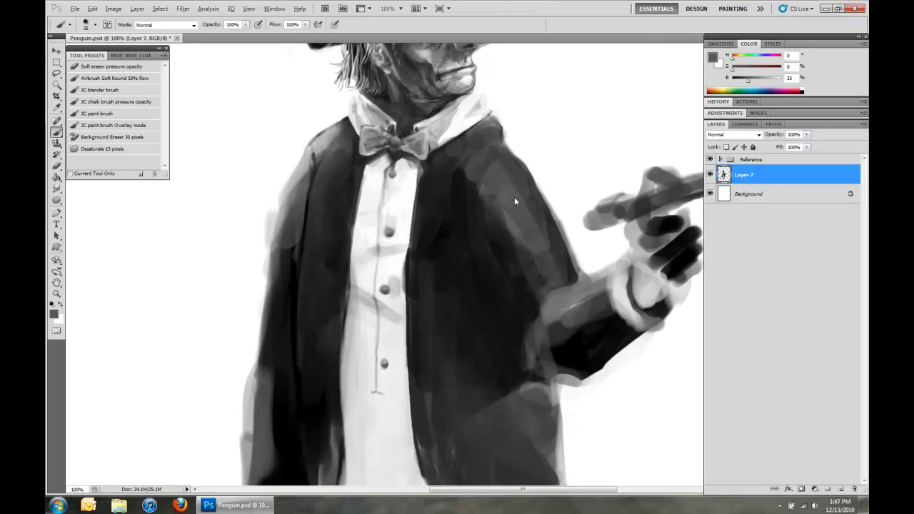
alt+click(564, 286)
drag(603, 296, 544, 315)
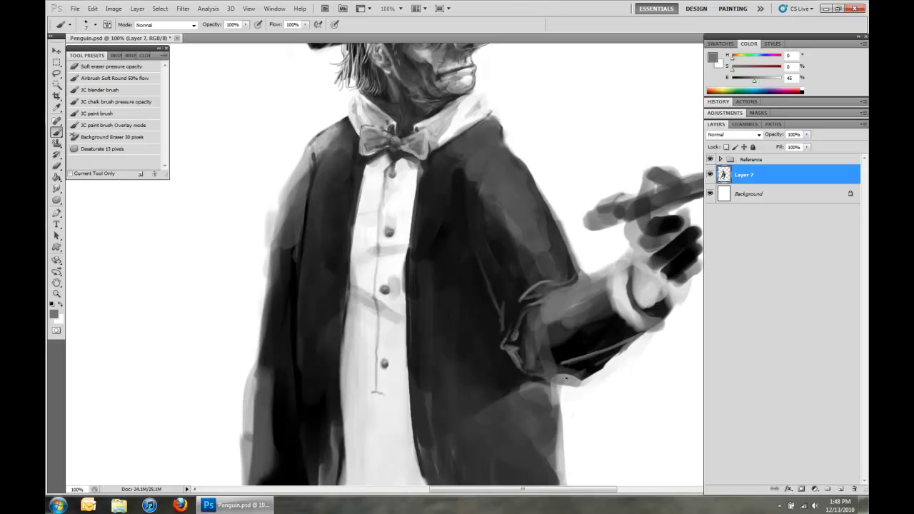
drag(660, 321, 550, 303)
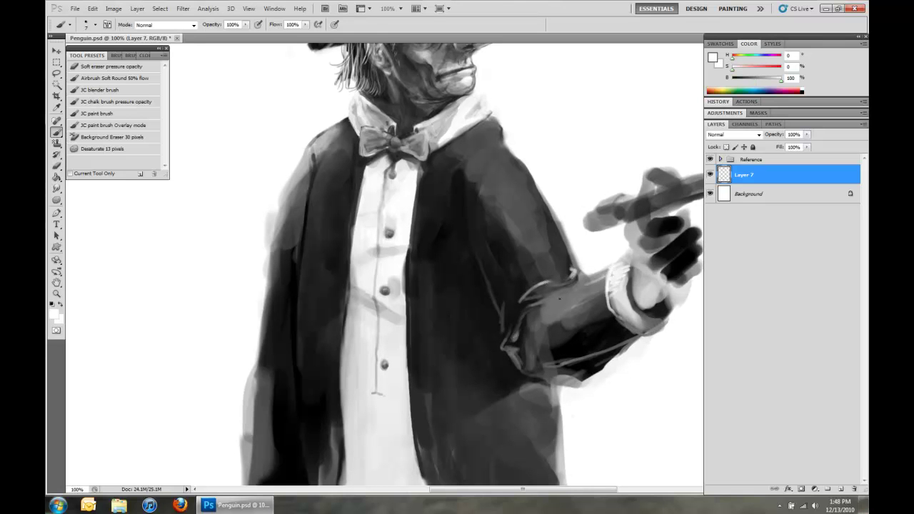
Darken the coat shoulder, then trim its outer edge clean with white
alt+click(477, 152)
alt+click(495, 165)
drag(495, 165, 542, 242)
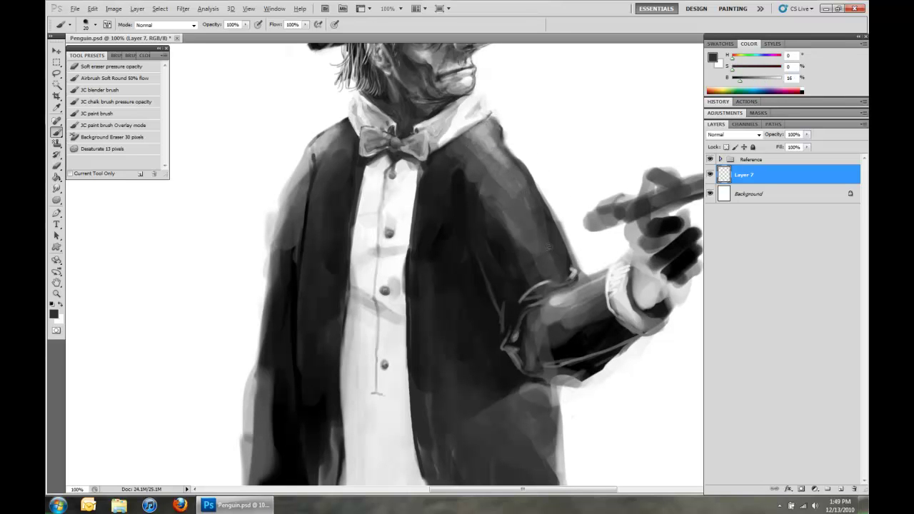
alt+click(461, 175)
alt+click(499, 120)
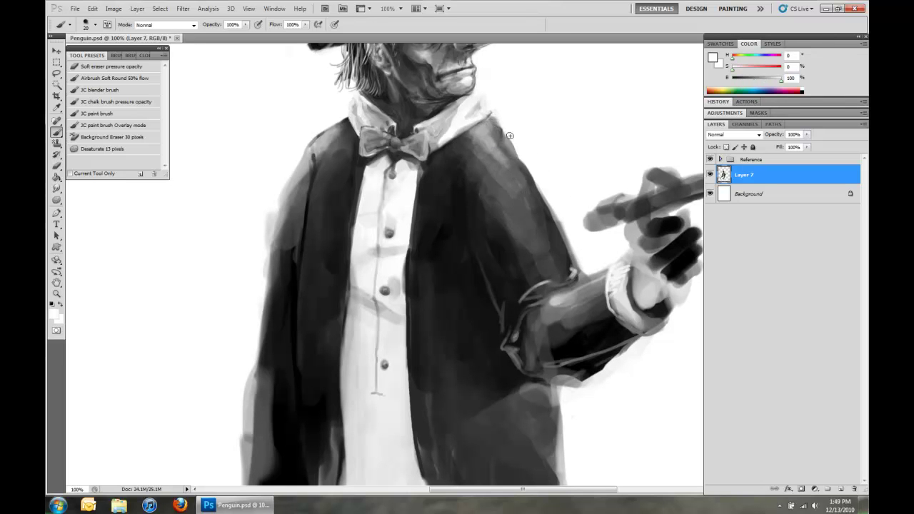
drag(505, 126, 573, 249)
Trim and brighten the coat's left edge beside the shirt with white
key(ctrl+minus)
key(ctrl+minus)
key(ctrl+minus)
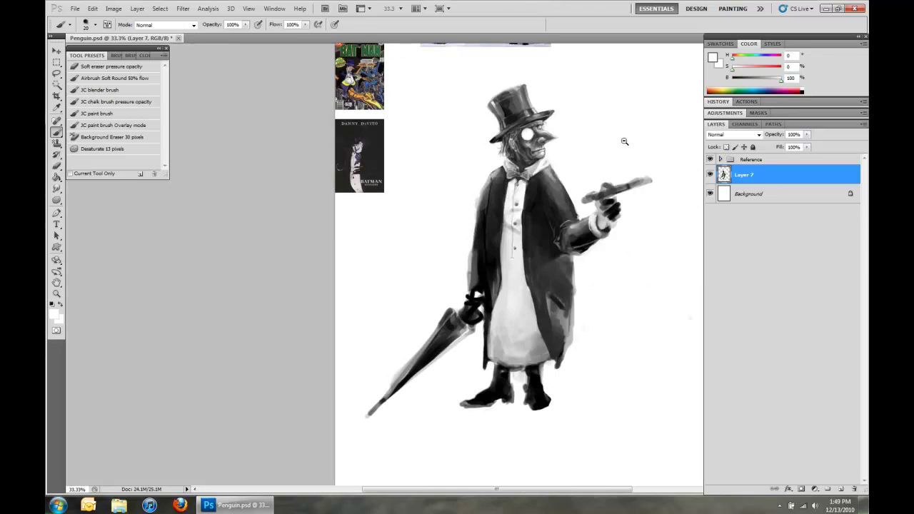
key(ctrl+plus)
key(ctrl+plus)
key(ctrl+plus)
drag(343, 126, 322, 312)
drag(368, 112, 357, 243)
drag(397, 101, 385, 291)
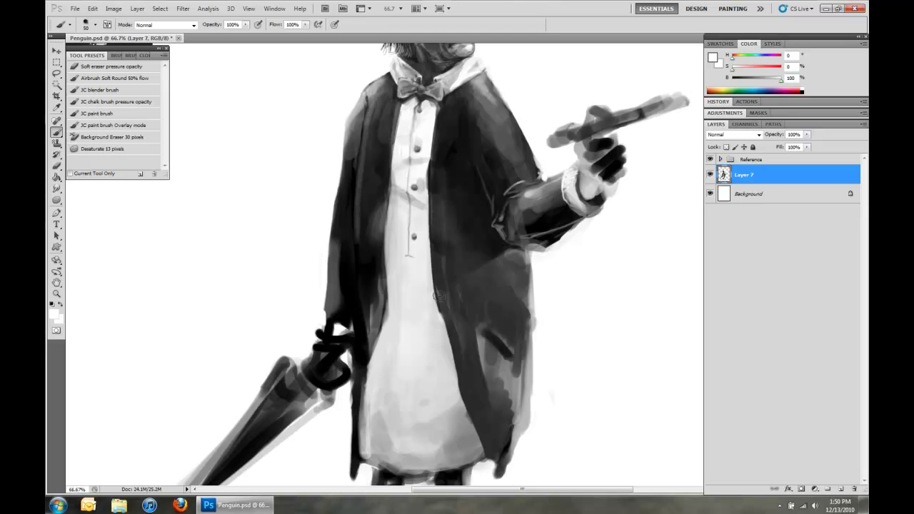
Paint mid grey over the coat's right side and trim its right edge with white
alt+click(494, 352)
drag(494, 352, 493, 435)
drag(514, 300, 521, 372)
alt+click(550, 307)
mouse_move(536, 261)
mouse_down()
mouse_move(532, 400)
mouse_move(500, 485)
mouse_up()
Smooth and blend the lower right side of the coat with sampled greys
alt+click(512, 390)
drag(508, 310, 500, 350)
mouse_move(525, 296)
mouse_down()
mouse_move(500, 337)
mouse_move(504, 377)
mouse_up()
mouse_move(534, 280)
mouse_down()
mouse_move(525, 339)
mouse_move(492, 414)
mouse_move(486, 401)
mouse_up()
alt+click(481, 332)
Paint dark strokes along the shirt edge and blend the lower shirt into the coat
scroll(500, 400, down, 3)
key(x)
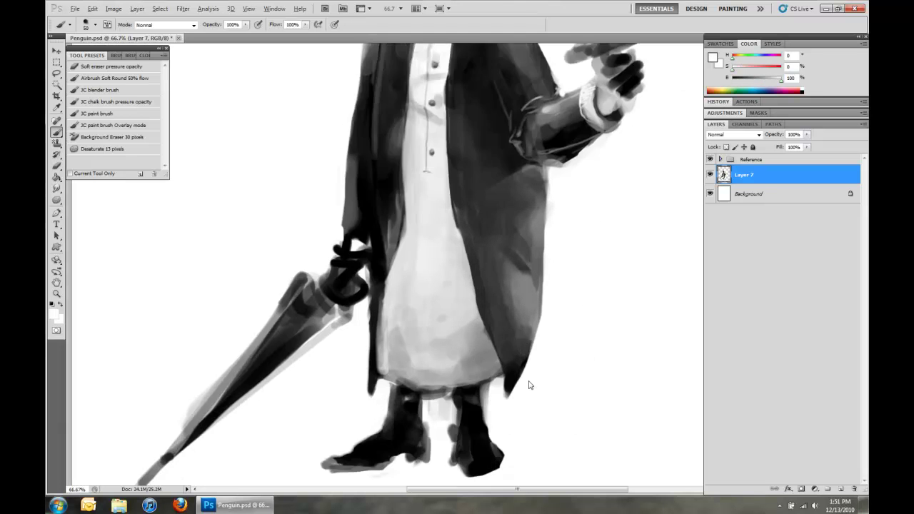
key(ctrl+minus)
key(ctrl+minus)
key(ctrl+minus)
key(ctrl+minus)
key(ctrl+minus)
key(ctrl+plus)
key(ctrl+plus)
key(ctrl+plus)
key(ctrl+plus)
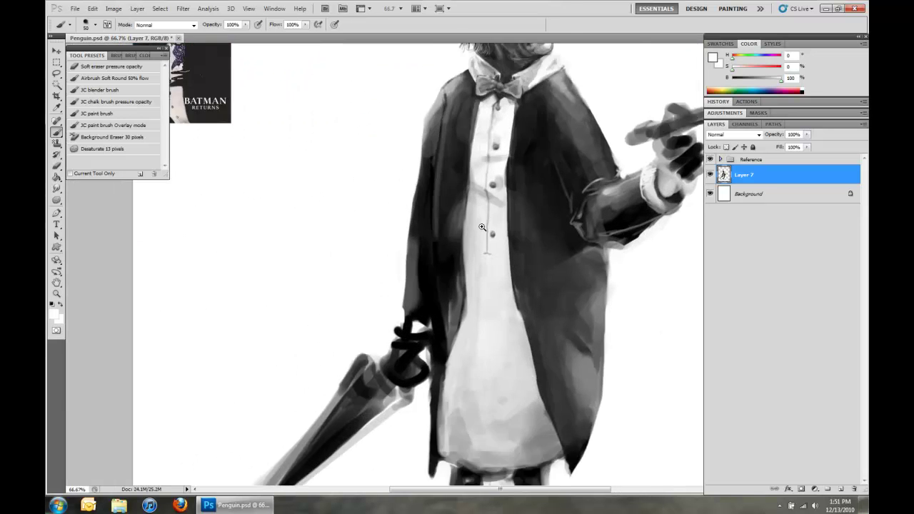
key(ctrl+plus)
alt+click(571, 354)
drag(572, 354, 585, 429)
key(d)
drag(537, 207, 571, 428)
alt+click(568, 357)
mouse_move(550, 300)
mouse_down()
mouse_move(564, 357)
mouse_move(557, 414)
mouse_up()
Brighten the left belly and the gap between the legs in light grey
alt+click(565, 392)
mouse_move(532, 205)
mouse_down()
mouse_move(357, 137)
mouse_move(316, 184)
mouse_move(361, 236)
mouse_up()
alt+click(314, 282)
drag(317, 269, 314, 278)
drag(407, 314, 391, 285)
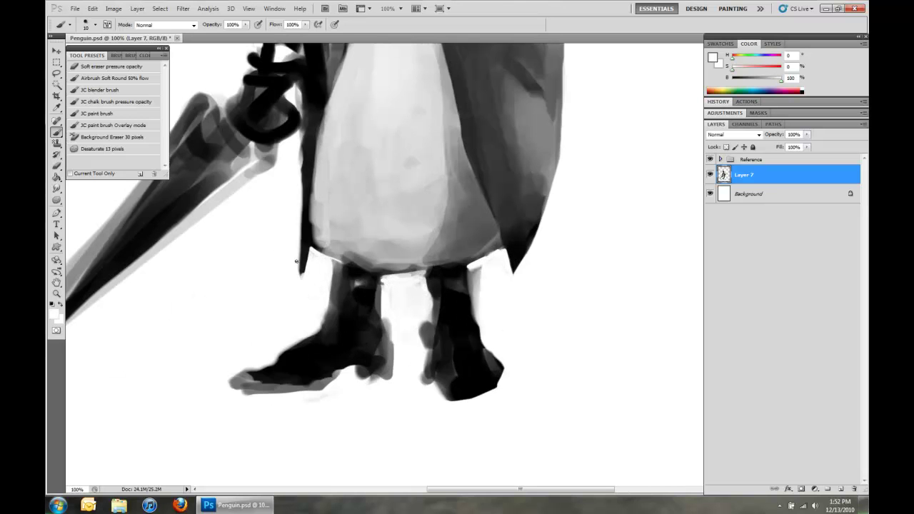
Add a white gloss highlight on the right boot, then shade boot and upper leg black at brush size 25
drag(477, 365, 473, 362)
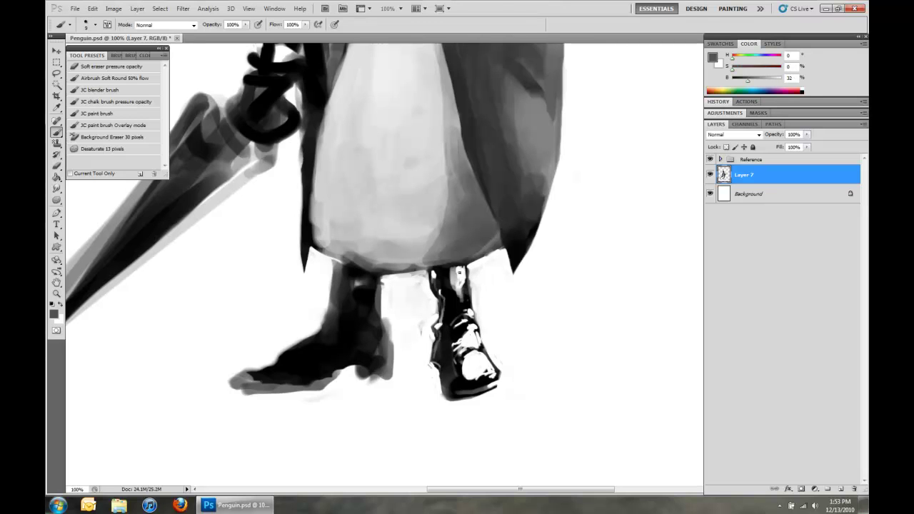
key(bracketright)
alt+click(458, 284)
drag(458, 284, 457, 268)
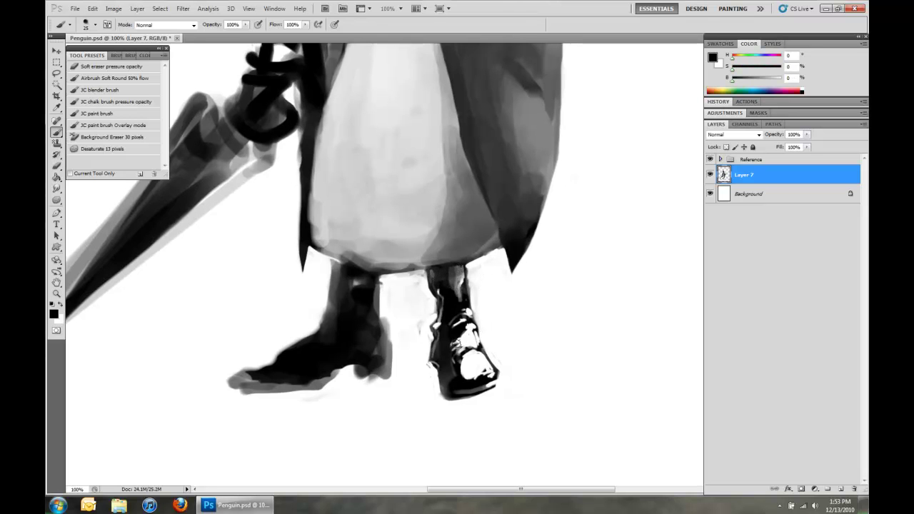
drag(452, 343, 462, 380)
alt+click(424, 398)
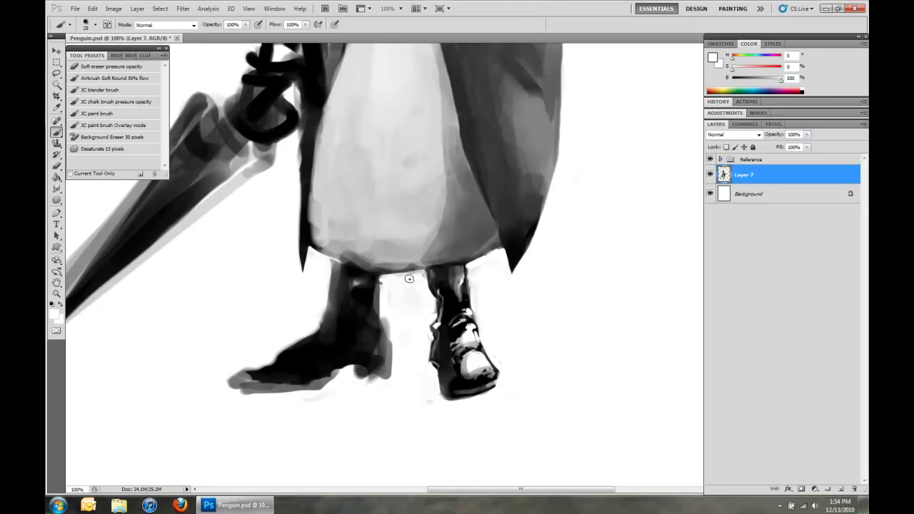
key(ctrl+minus)
key(ctrl+minus)
key(ctrl+minus)
drag(488, 332, 628, 90)
Lasso the right boot and Free Transform it wider and shorter
mouse_move(464, 375)
mouse_down()
mouse_move(479, 235)
mouse_move(418, 342)
mouse_move(457, 218)
mouse_up()
key(l)
key(ctrl+t)
drag(551, 202, 579, 215)
key(ctrl+minus)
key(ctrl+minus)
key(ctrl+minus)
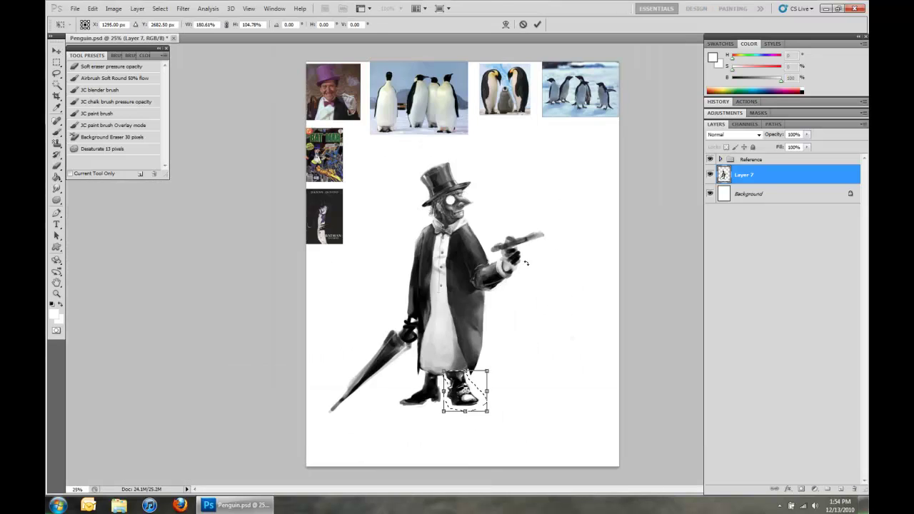
key(Return)
Repaint the boot with light grey strap and toe highlights, smoothing the trouser edge and picking dark grey for the sole
drag(450, 372, 500, 336)
key(b)
alt+click(449, 259)
drag(469, 260, 403, 258)
mouse_move(460, 288)
mouse_down()
mouse_move(471, 342)
mouse_move(450, 285)
mouse_move(428, 343)
mouse_up()
mouse_move(457, 371)
mouse_down()
mouse_move(486, 352)
mouse_move(443, 325)
mouse_move(471, 307)
mouse_move(463, 312)
mouse_move(518, 382)
mouse_move(482, 392)
mouse_move(440, 319)
mouse_up()
alt+click(489, 336)
alt+click(510, 389)
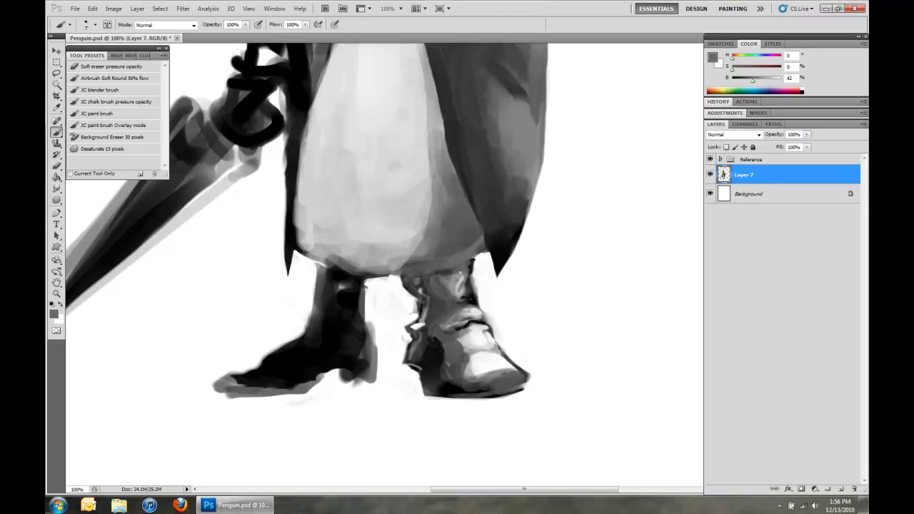
Darken the right boot's upper part, ankle and left side with near-black
drag(477, 346, 529, 348)
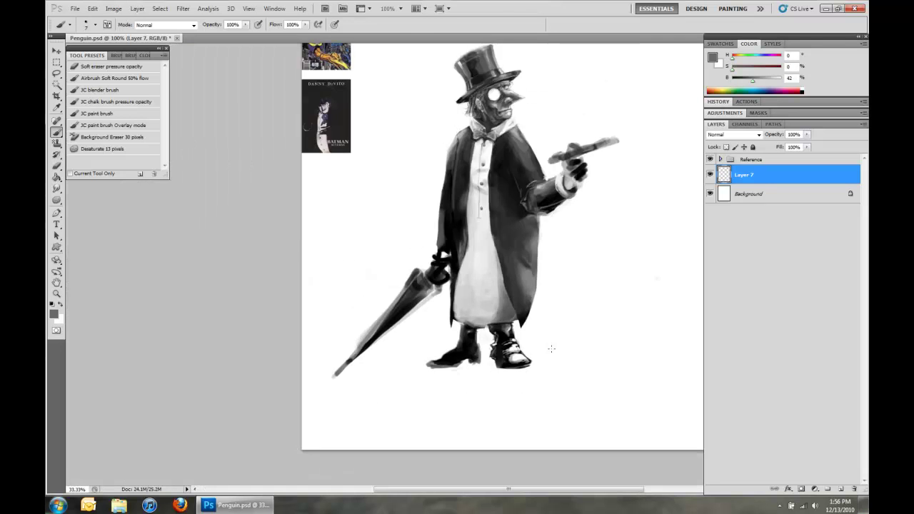
alt+click(439, 364)
mouse_move(443, 360)
mouse_down()
mouse_move(457, 294)
mouse_move(493, 282)
mouse_up()
mouse_move(421, 300)
mouse_down()
mouse_move(464, 318)
mouse_move(478, 376)
mouse_move(534, 401)
mouse_move(480, 306)
mouse_up()
scroll(471, 371, down, 3)
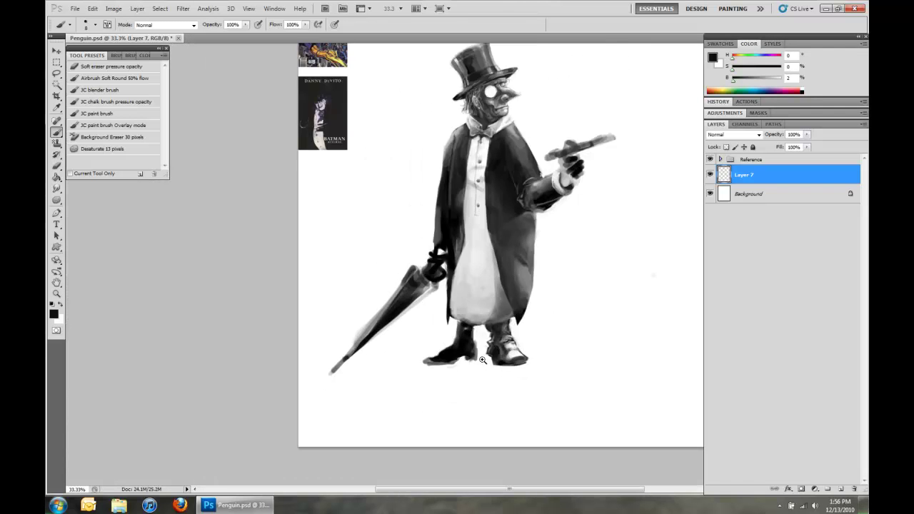
scroll(472, 372, up, 4)
drag(504, 200, 516, 141)
drag(504, 201, 505, 314)
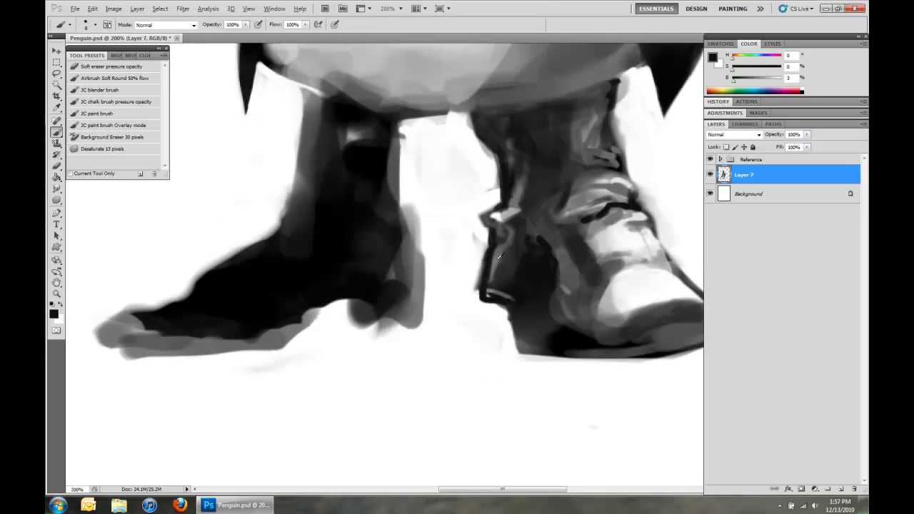
Shade the left boot's sole and heel in mid grey and add near-white highlights
alt+click(520, 292)
scroll(571, 285, down, 4)
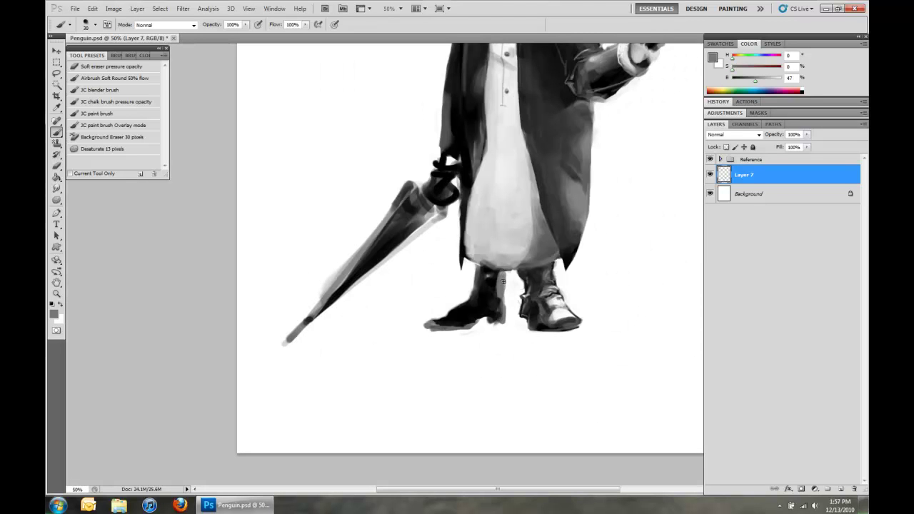
drag(510, 324, 458, 304)
alt+click(485, 288)
alt+click(563, 305)
mouse_move(461, 307)
mouse_down()
mouse_move(477, 293)
mouse_move(504, 314)
mouse_up()
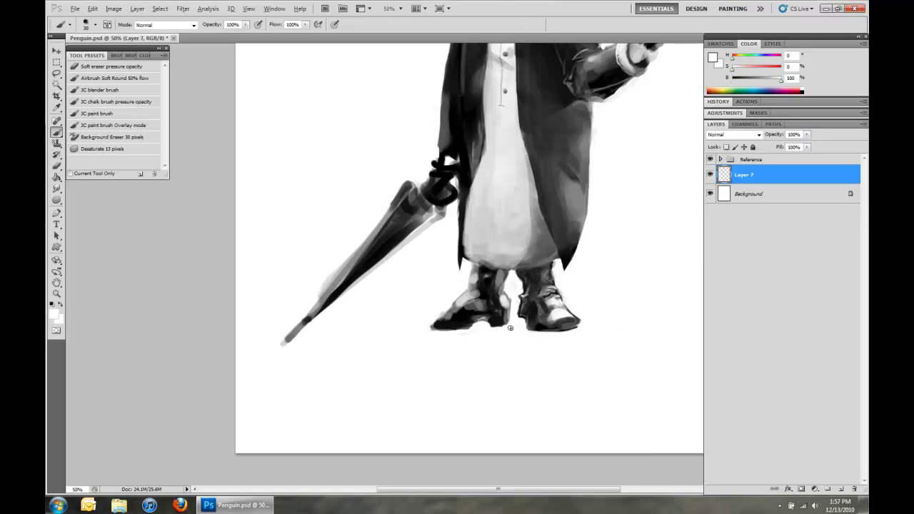
Add light strokes on the left boot, then darken the boot tops and its right side
scroll(497, 288, down, 2)
scroll(498, 288, up, 1)
scroll(394, 270, up, 3)
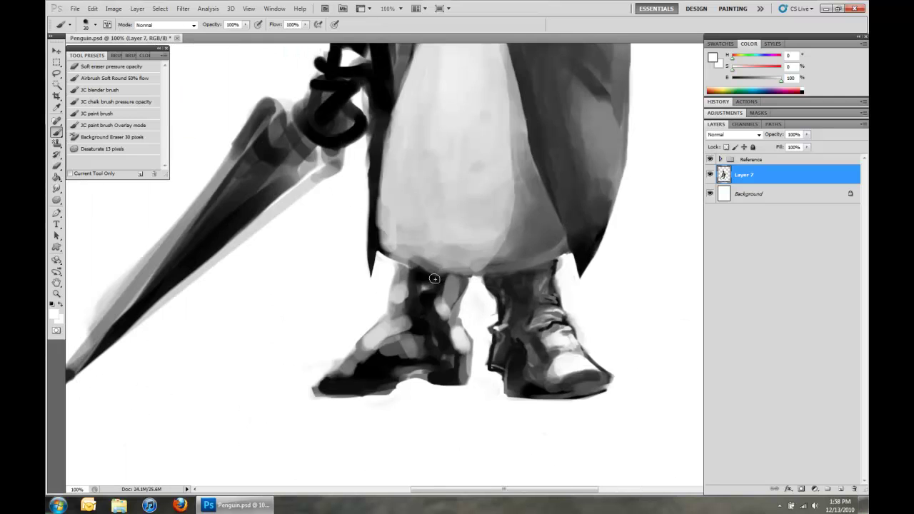
drag(394, 270, 325, 368)
alt+click(430, 314)
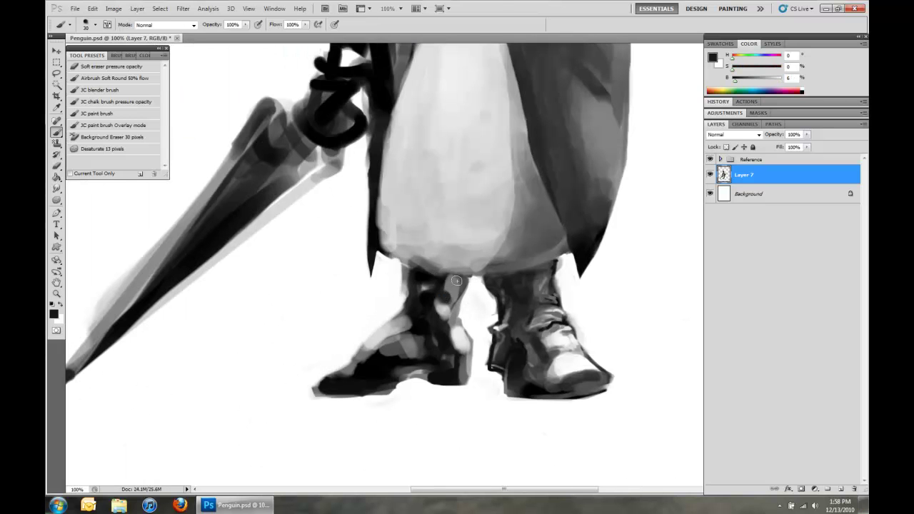
drag(427, 283, 504, 280)
drag(430, 287, 461, 376)
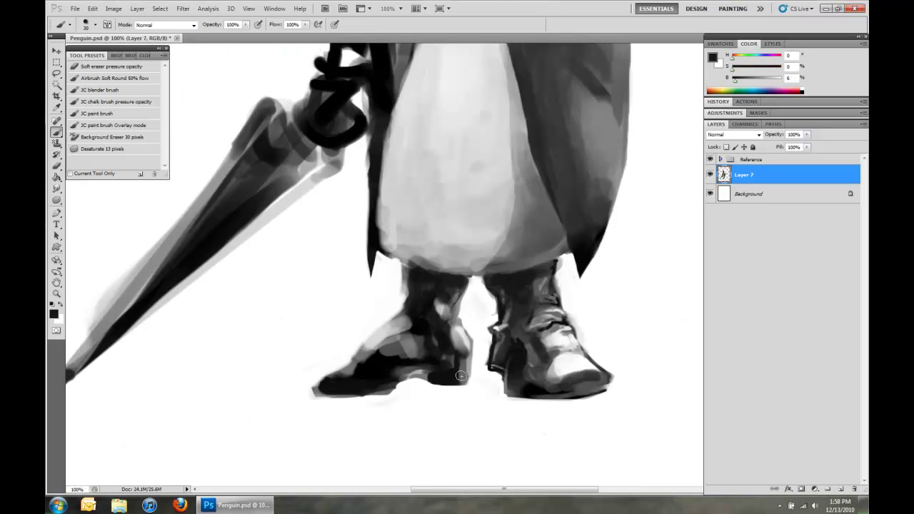
drag(409, 355, 385, 343)
Lighten the left boot's toe and heel with mid grey
alt+click(397, 352)
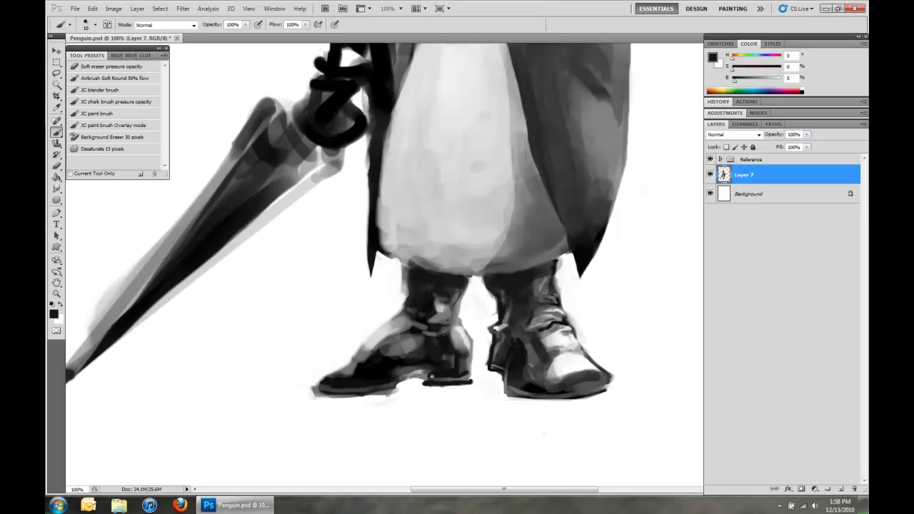
alt+click(399, 363)
drag(398, 363, 382, 363)
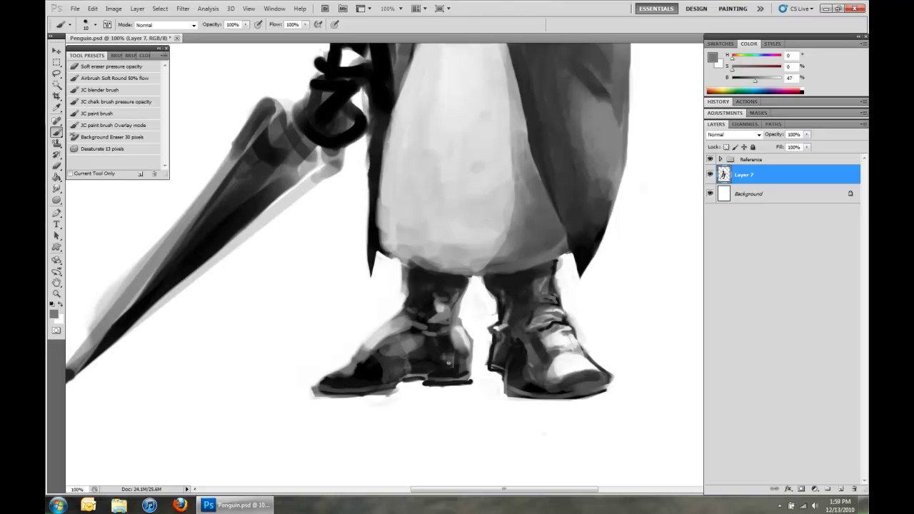
drag(441, 355, 460, 373)
alt+click(472, 366)
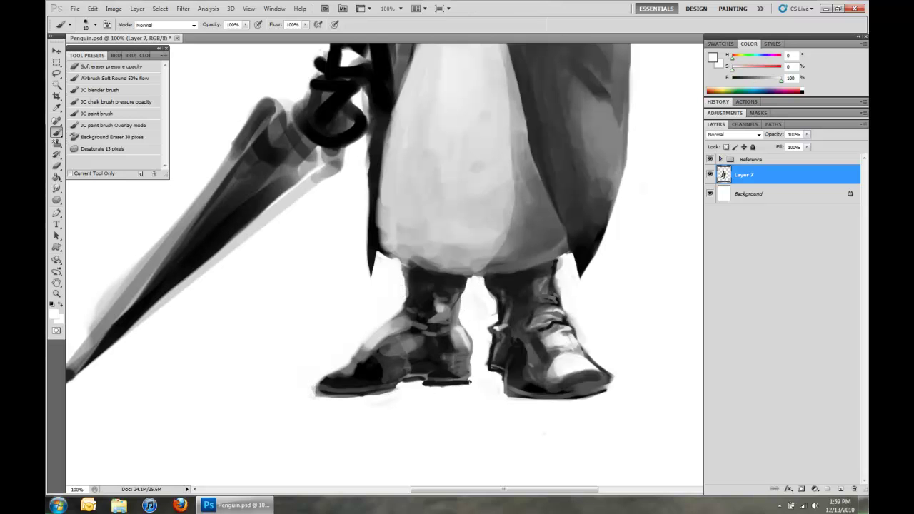
alt+click(403, 404)
Paint light grey strokes along the cuff and wrist of the raised arm
ctrl+click(407, 315)
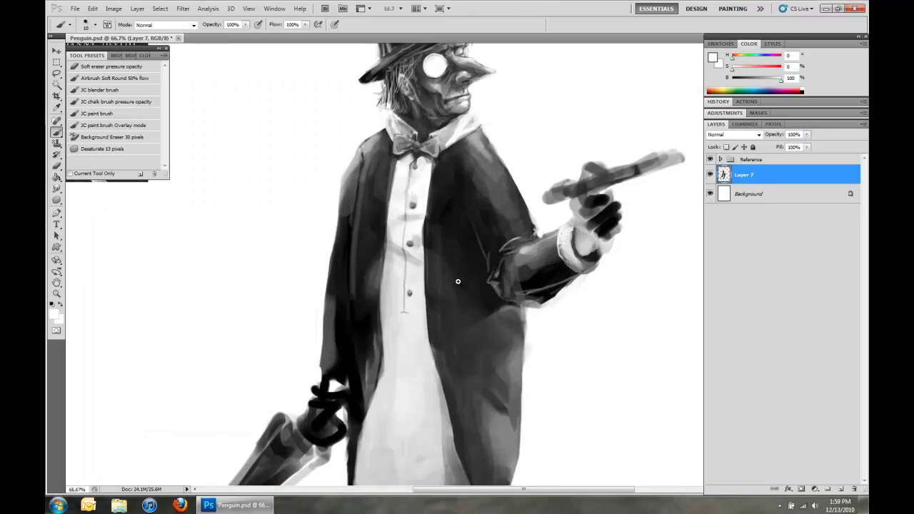
drag(409, 265, 446, 300)
alt+click(429, 305)
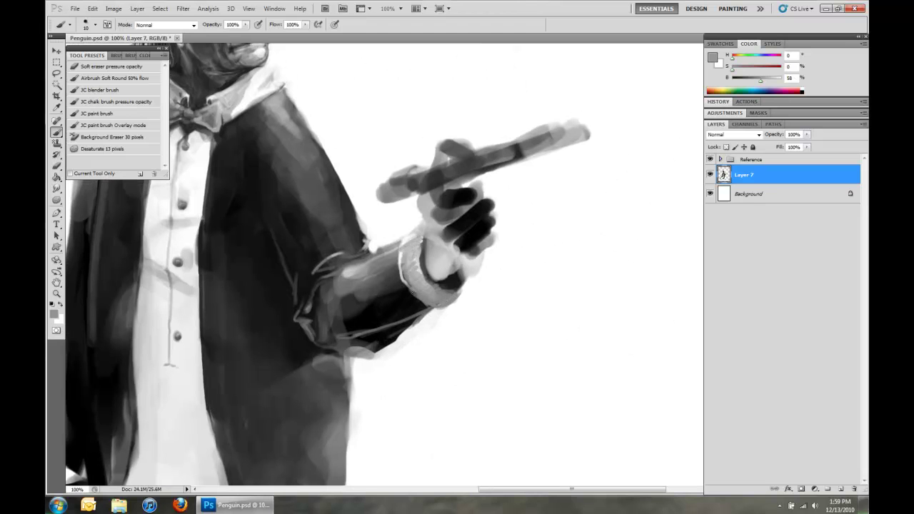
drag(439, 264, 465, 284)
alt+click(445, 279)
Outline the fingers around the holder and the right side of the hand and cuff in black
drag(437, 207, 482, 187)
drag(446, 249, 492, 228)
drag(386, 175, 429, 154)
drag(418, 191, 429, 222)
drag(432, 139, 460, 148)
drag(480, 187, 450, 278)
drag(429, 225, 472, 268)
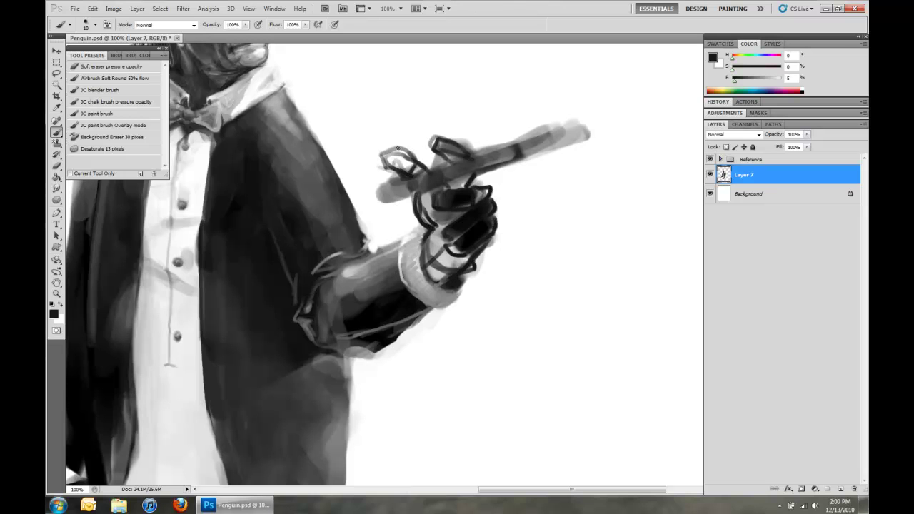
Draw the cigarette holder's long thin stem and tip in black
drag(397, 200, 588, 140)
mouse_move(524, 150)
mouse_down()
mouse_move(363, 207)
mouse_move(614, 123)
mouse_up()
scroll(478, 104, down, 3)
scroll(461, 215, up, 5)
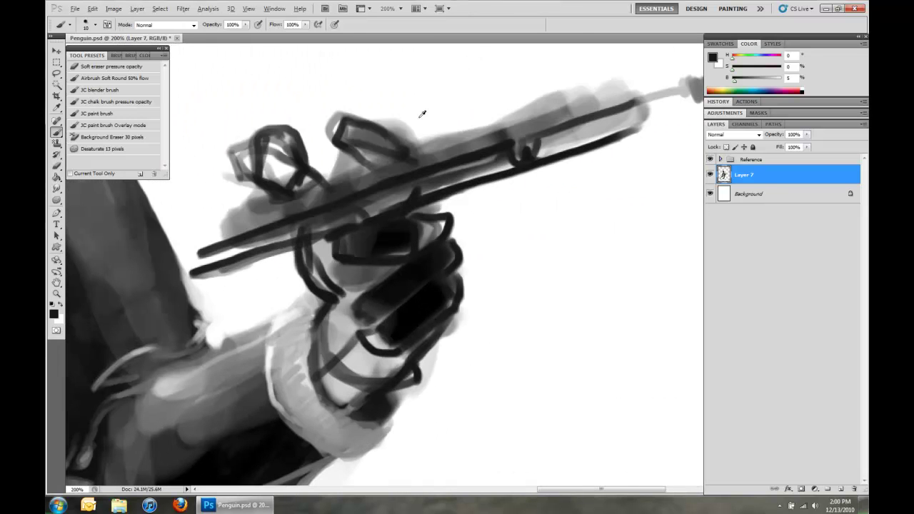
Cover the rough hand outlines with a larger white brush
alt+click(422, 114)
key(bracketright)
key(bracketright)
key(bracketright)
mouse_move(278, 153)
mouse_down()
mouse_move(224, 215)
mouse_move(414, 153)
mouse_move(377, 300)
mouse_move(403, 216)
mouse_move(407, 256)
mouse_up()
key(bracketleft)
key(bracketleft)
key(bracketleft)
Redraw the black finger outlines around the grip and a finger loop above the stem
alt+click(409, 197)
mouse_move(343, 218)
mouse_down()
mouse_move(360, 314)
mouse_move(438, 214)
mouse_move(411, 179)
mouse_move(343, 146)
mouse_move(410, 178)
mouse_up()
drag(336, 191, 339, 207)
drag(292, 171, 271, 236)
mouse_move(260, 192)
mouse_down()
mouse_move(336, 203)
mouse_move(307, 179)
mouse_move(335, 207)
mouse_move(403, 225)
mouse_up()
Highlight the fingers, knuckles and faint fingers above the stem in white
alt+click(214, 142)
mouse_move(432, 221)
mouse_down()
mouse_move(453, 261)
mouse_move(450, 314)
mouse_move(443, 271)
mouse_up()
drag(450, 318, 428, 368)
mouse_move(428, 357)
mouse_down()
mouse_move(393, 375)
mouse_move(321, 300)
mouse_move(297, 242)
mouse_up()
mouse_move(324, 292)
mouse_down()
mouse_move(261, 197)
mouse_move(307, 154)
mouse_up()
drag(335, 186, 371, 118)
mouse_move(379, 121)
mouse_down()
mouse_move(286, 131)
mouse_move(424, 169)
mouse_up()
Outline a larger knuckle in black, then highlight it and retrace the hand contours in white
key(x)
mouse_move(352, 179)
mouse_down()
mouse_move(337, 171)
mouse_move(356, 146)
mouse_move(434, 175)
mouse_up()
key(x)
mouse_move(389, 139)
mouse_down()
mouse_move(349, 177)
mouse_move(432, 171)
mouse_move(450, 286)
mouse_move(400, 418)
mouse_up()
mouse_move(264, 214)
mouse_down()
mouse_move(335, 166)
mouse_move(450, 314)
mouse_up()
mouse_move(428, 228)
mouse_down()
mouse_move(346, 322)
mouse_move(400, 357)
mouse_up()
Darken the middle fingers, palm and knuckles with black strokes
key(x)
mouse_move(335, 264)
mouse_down()
mouse_move(399, 286)
mouse_move(328, 250)
mouse_move(329, 283)
mouse_move(367, 266)
mouse_up()
mouse_move(361, 184)
mouse_down()
mouse_move(410, 166)
mouse_move(393, 147)
mouse_up()
mouse_move(318, 179)
mouse_down()
mouse_move(268, 225)
mouse_move(349, 325)
mouse_up()
mouse_move(336, 307)
mouse_down()
mouse_move(405, 359)
mouse_move(364, 303)
mouse_up()
drag(436, 307, 411, 275)
mouse_move(350, 221)
mouse_down()
mouse_move(414, 253)
mouse_move(400, 250)
mouse_move(439, 228)
mouse_move(400, 150)
mouse_move(335, 160)
mouse_move(393, 132)
mouse_up()
Lighten the top knuckle, the fist's side and the lower fingers with white
alt+click(500, 243)
mouse_move(303, 198)
mouse_down()
mouse_move(330, 208)
mouse_move(282, 189)
mouse_move(300, 171)
mouse_up()
mouse_move(271, 214)
mouse_down()
mouse_move(314, 293)
mouse_move(419, 351)
mouse_move(364, 379)
mouse_move(374, 304)
mouse_move(407, 343)
mouse_up()
drag(424, 300, 399, 252)
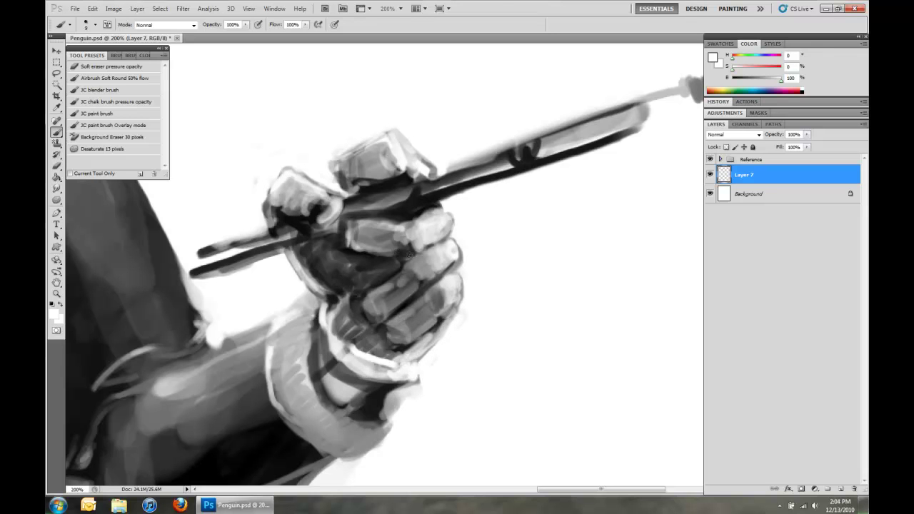
drag(426, 281, 357, 250)
drag(444, 309, 410, 240)
Add light strokes along the knuckles and paint a jagged light edge on the cuff
key(ctrl+0)
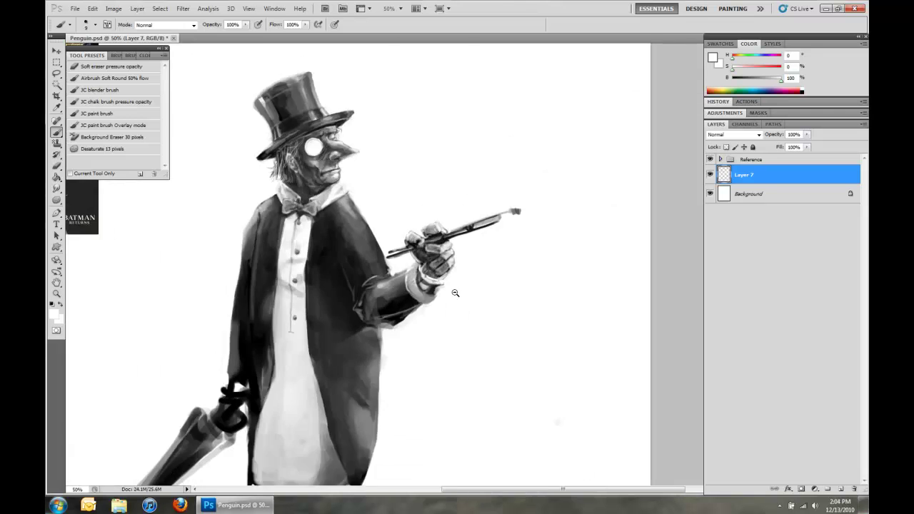
scroll(465, 263, up, 2)
scroll(468, 123, up, 2)
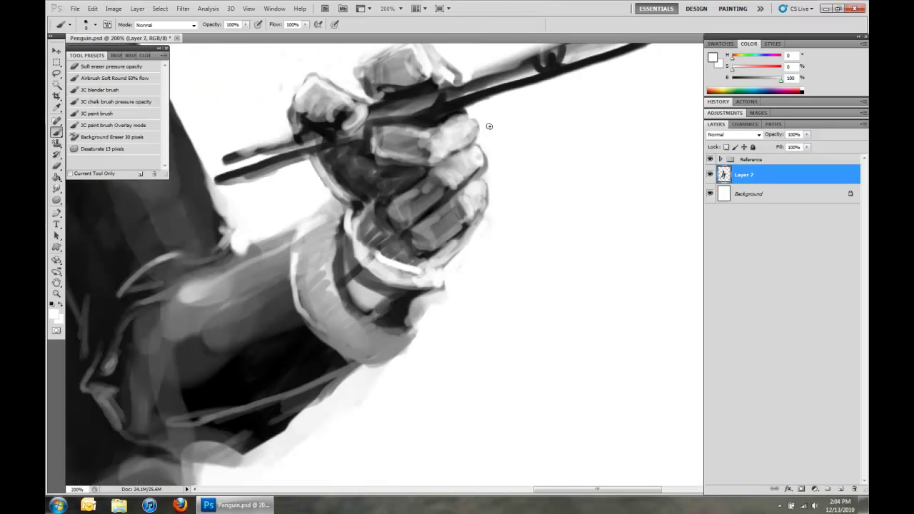
drag(474, 138, 482, 193)
drag(443, 143, 420, 162)
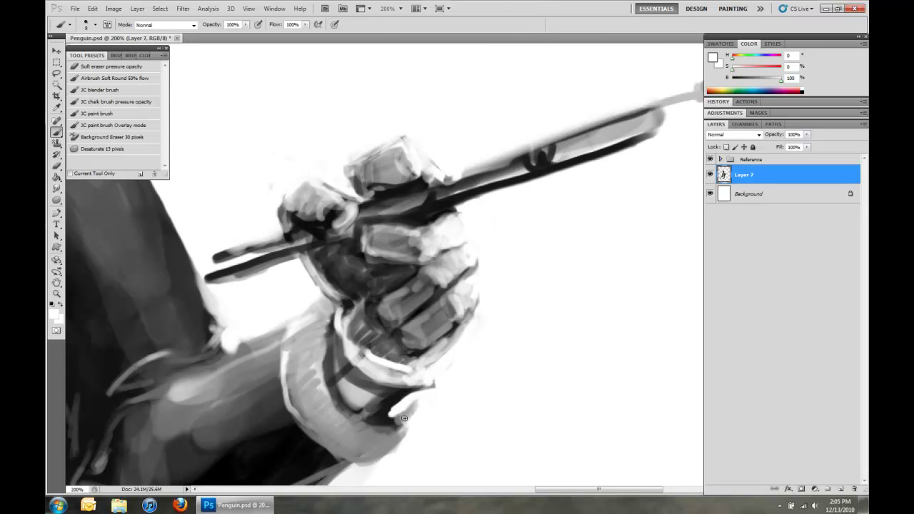
mouse_move(204, 357)
mouse_down()
mouse_move(261, 248)
mouse_move(308, 225)
mouse_up()
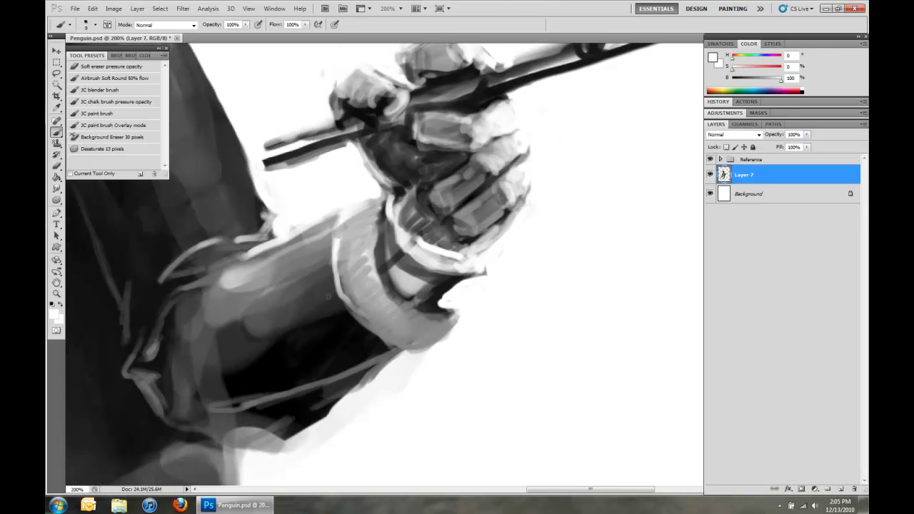
drag(449, 317, 421, 338)
key([)
key([)
key([)
drag(400, 307, 443, 330)
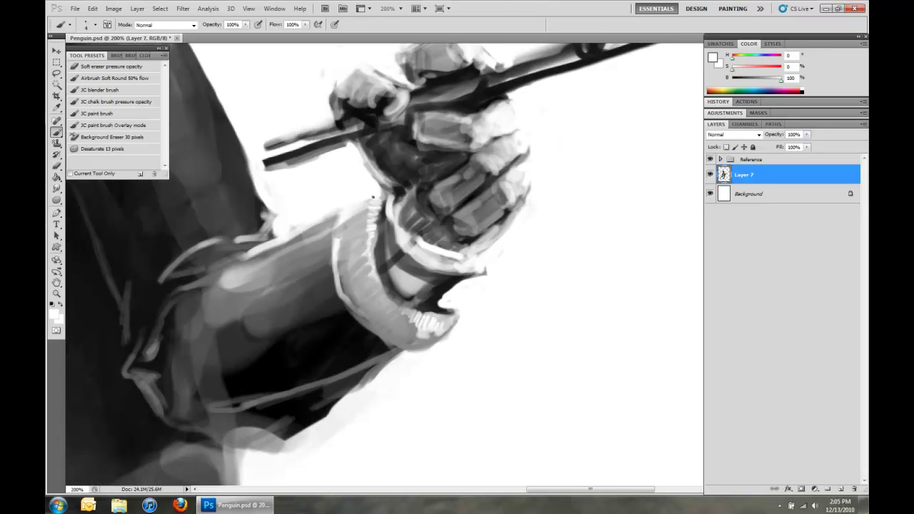
Shade the hand, fingers, forearm and cuff darker, with small dark marks between fingers
alt+click(441, 303)
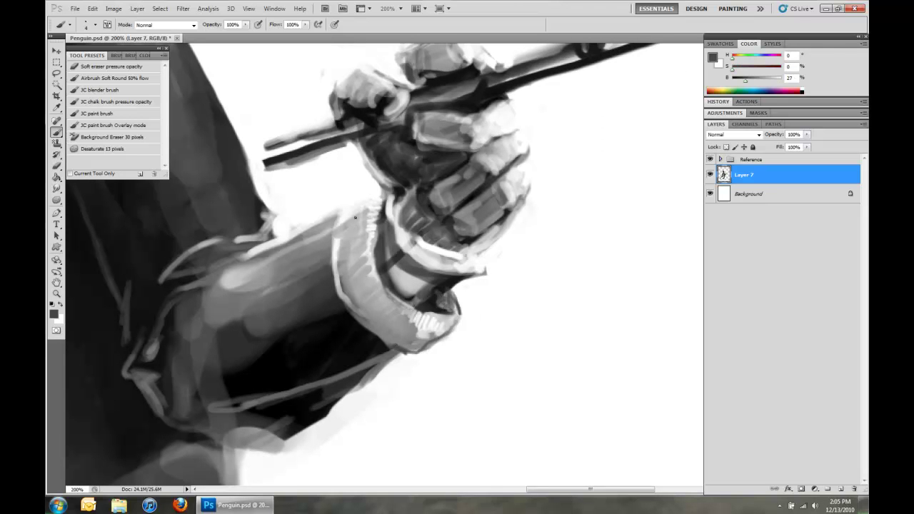
mouse_move(400, 276)
mouse_down()
mouse_move(415, 207)
mouse_move(435, 257)
mouse_up()
drag(493, 200, 424, 87)
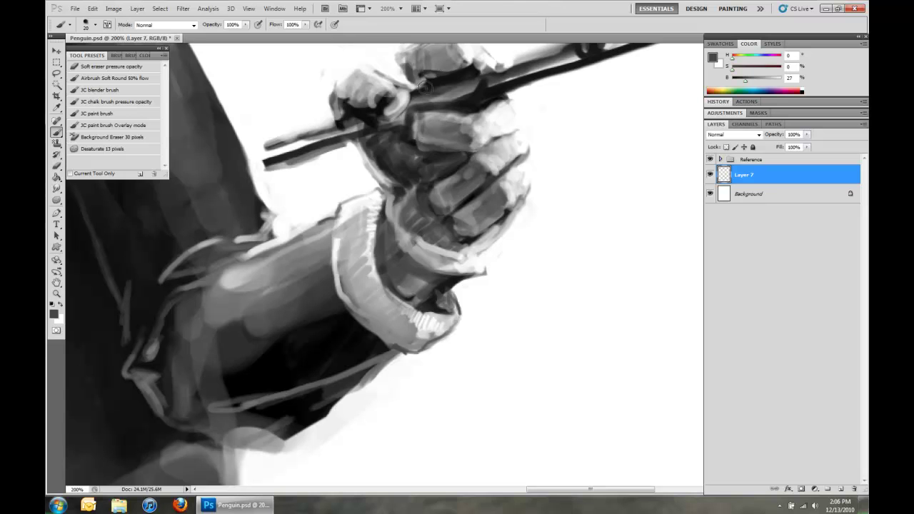
alt+click(482, 87)
key([)
key([)
key([)
drag(423, 220, 350, 336)
drag(336, 214, 325, 267)
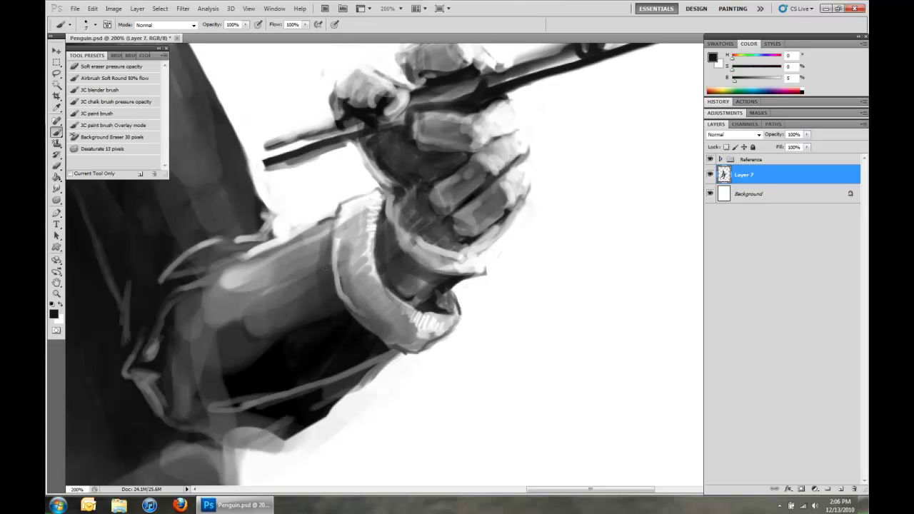
mouse_move(401, 251)
mouse_down()
mouse_move(435, 196)
mouse_move(428, 233)
mouse_move(476, 234)
mouse_up()
Lighten the fingers and add white strokes over the knuckles and cuff
alt+click(457, 247)
drag(412, 203, 372, 155)
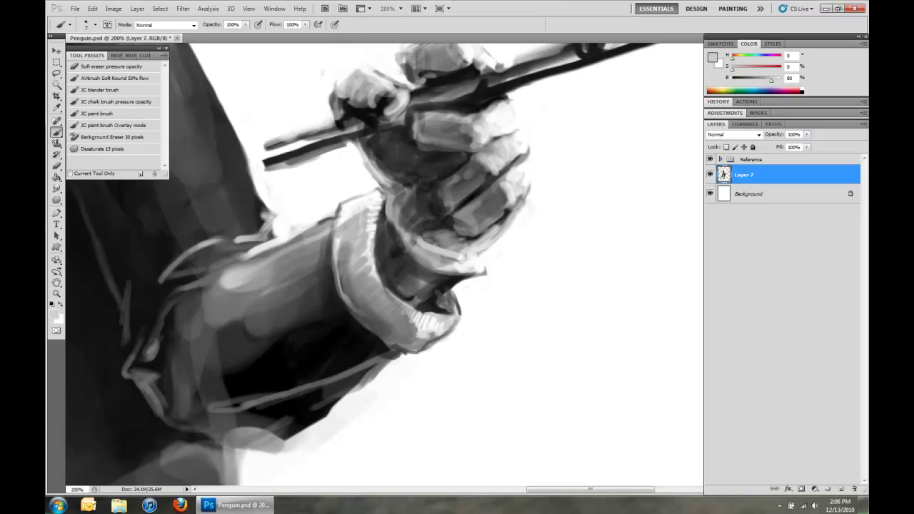
alt+click(466, 219)
drag(461, 257, 429, 250)
drag(425, 257, 392, 200)
key([)
key([)
key([)
alt+click(439, 250)
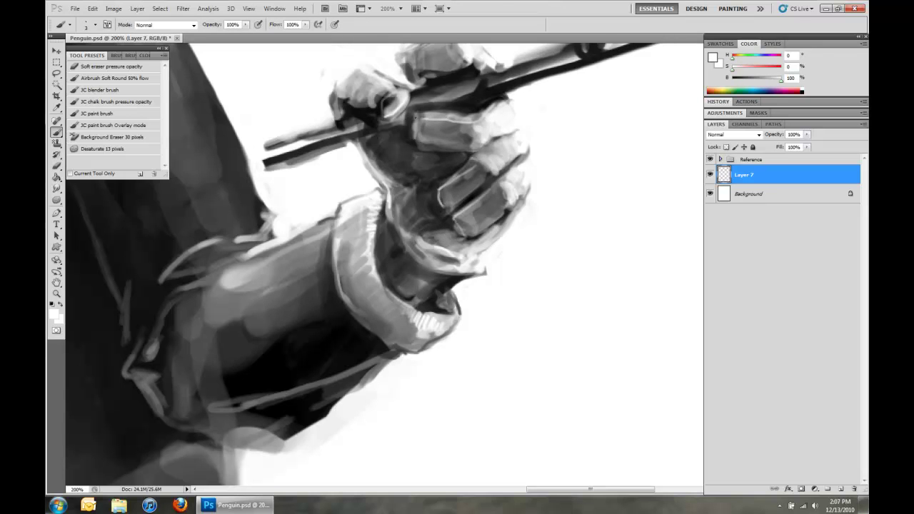
key(ctrl+minus)
key(ctrl+minus)
key(ctrl+minus)
key(ctrl+minus)
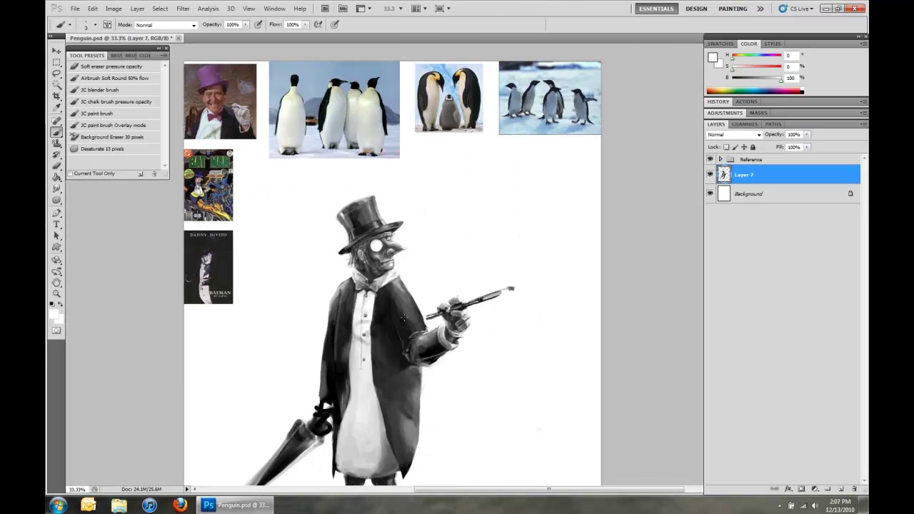
Paint near-black strokes along the cigarette holder's shaft
key(ctrl+plus)
key(ctrl+plus)
key(ctrl+plus)
mouse_move(429, 214)
mouse_down()
mouse_move(543, 303)
mouse_move(500, 383)
mouse_up()
mouse_move(493, 299)
mouse_down()
mouse_move(446, 325)
mouse_move(542, 286)
mouse_up()
alt+click(477, 301)
alt+click(429, 327)
drag(428, 327, 325, 360)
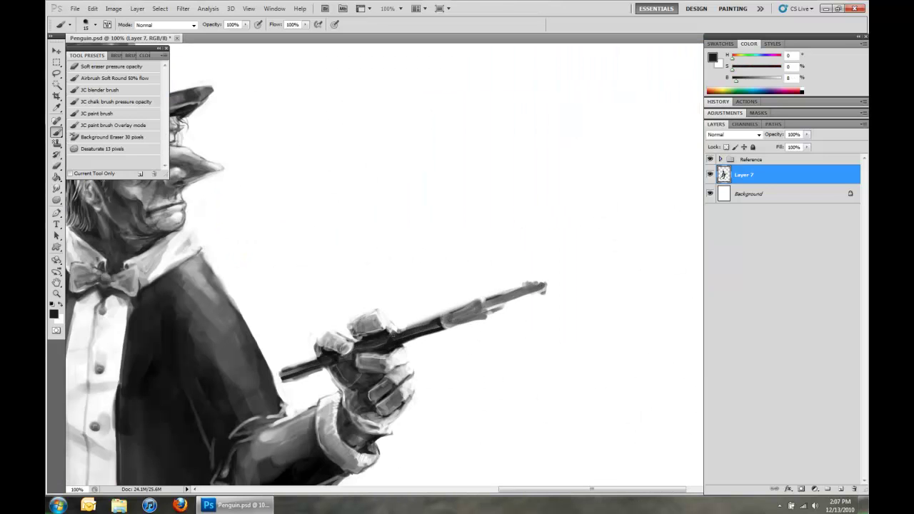
Dab small white touches along the holder
key(x)
key(super)
key(Escape)
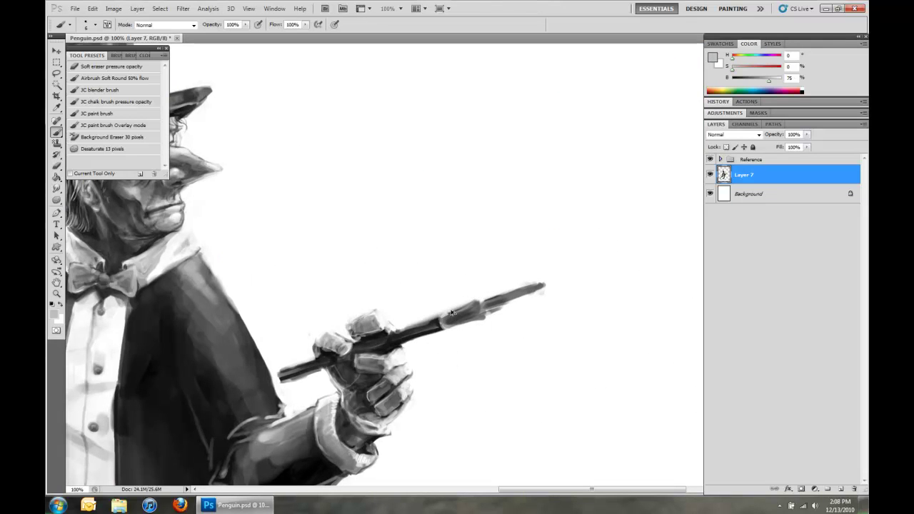
scroll(465, 311, up, 2)
drag(395, 307, 500, 278)
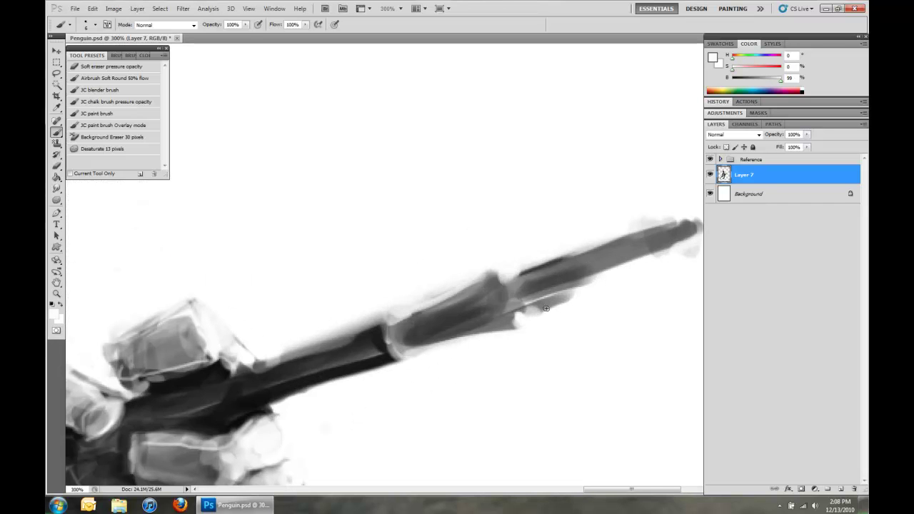
mouse_move(565, 240)
mouse_down()
mouse_move(397, 297)
mouse_move(529, 265)
mouse_move(468, 289)
mouse_move(439, 282)
mouse_up()
key(ctrl+0)
key(ctrl+1)
With a size-20 brush, add white highlights to the holder's upper shaft, left end and tip
key(bracketright)
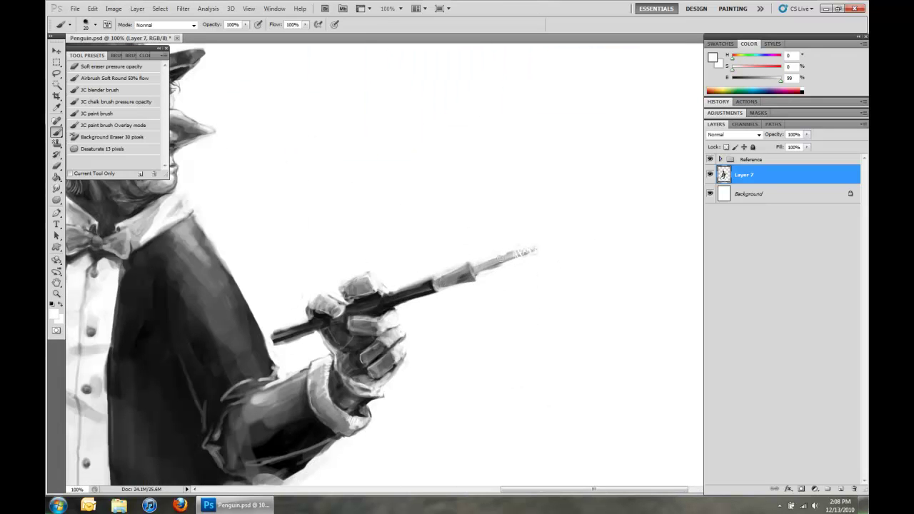
key(ctrl+minus)
key(ctrl+minus)
key(ctrl+minus)
drag(512, 260, 577, 223)
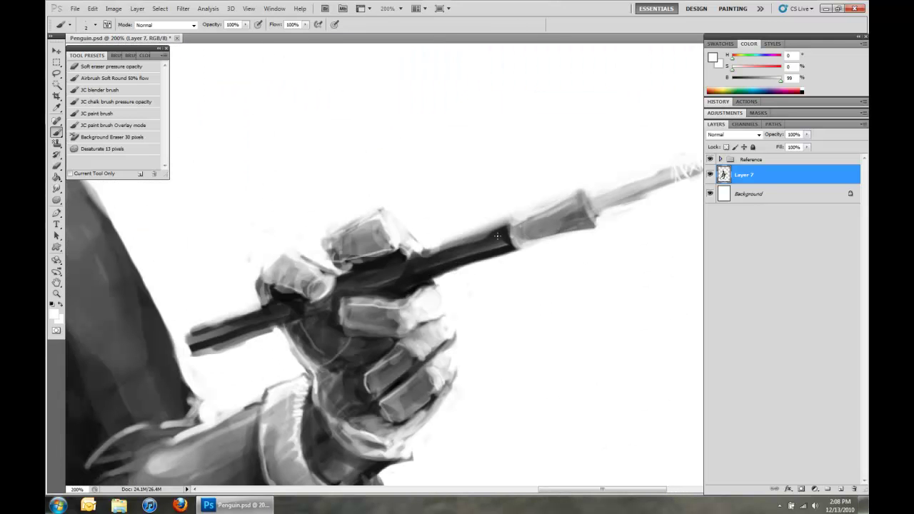
drag(501, 230, 386, 279)
drag(286, 308, 190, 336)
drag(483, 240, 500, 233)
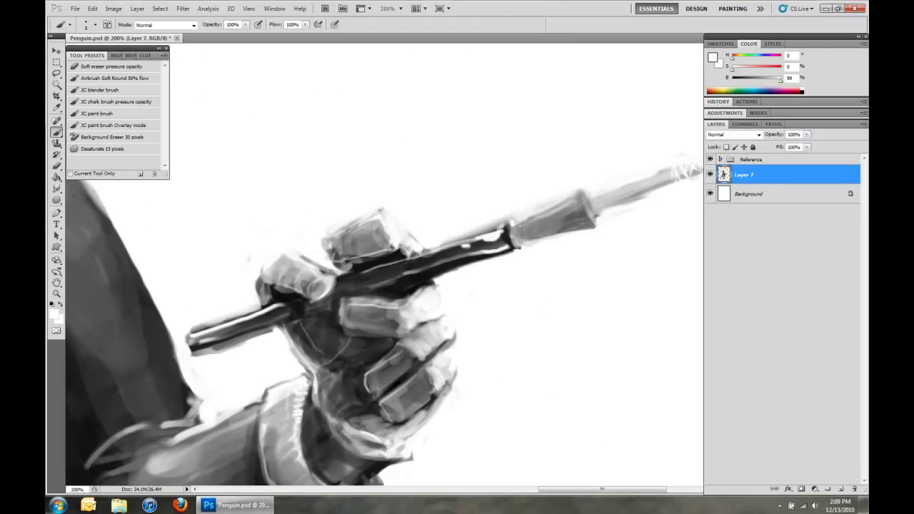
drag(589, 205, 520, 263)
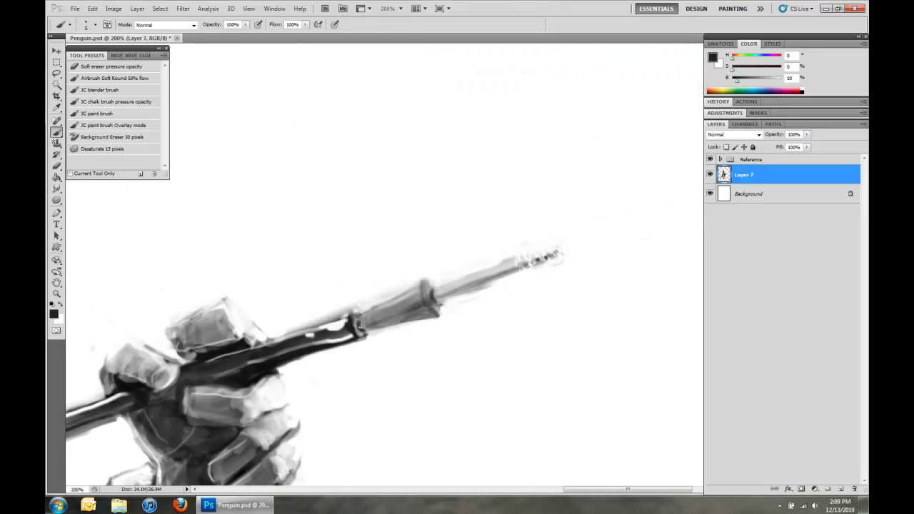
alt+click(359, 326)
mouse_move(359, 326)
mouse_down()
mouse_move(314, 327)
mouse_move(463, 270)
mouse_up()
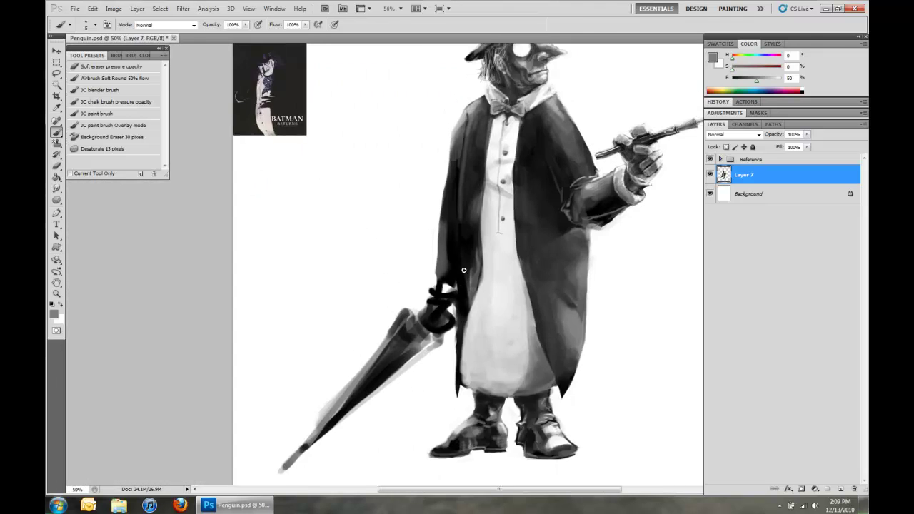
Shade the umbrella handle and the gripping hand with grey strokes
ctrl+click(463, 270)
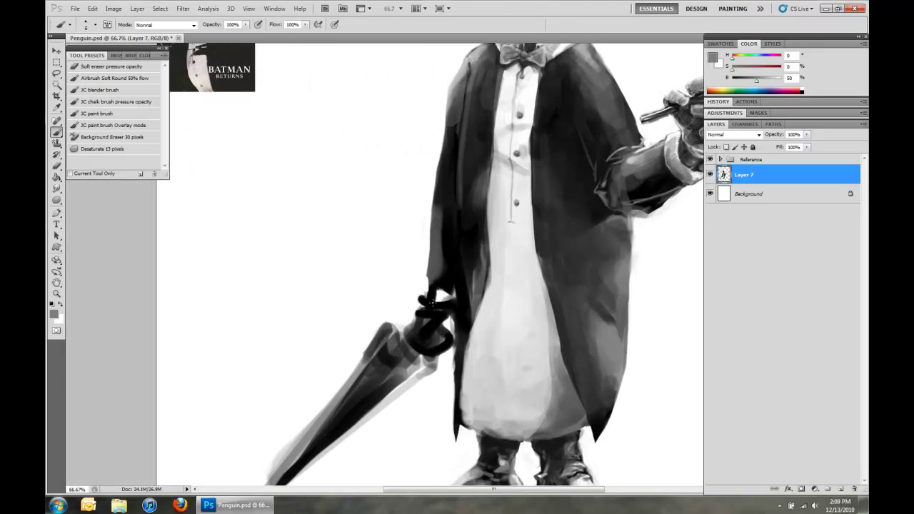
mouse_move(424, 331)
mouse_down()
mouse_move(437, 334)
mouse_move(425, 312)
mouse_up()
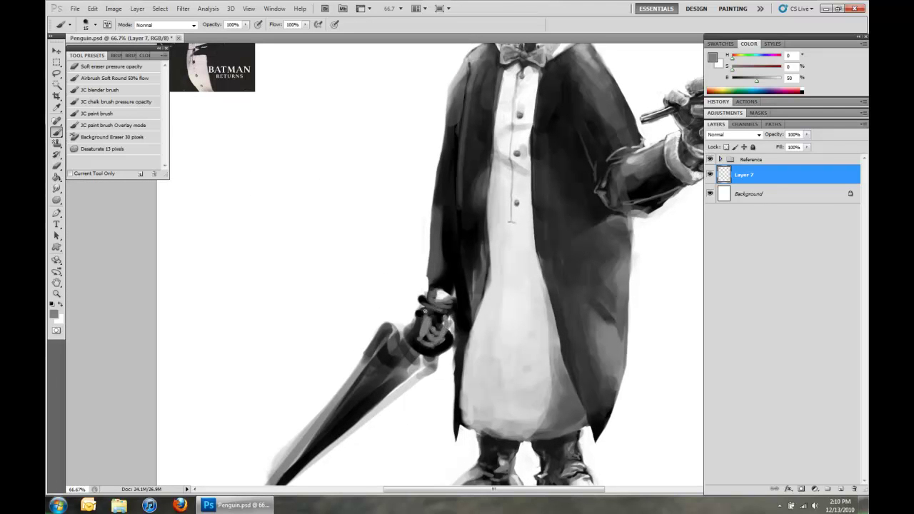
ctrl+click(432, 321)
ctrl+click(432, 321)
mouse_move(407, 314)
mouse_down()
mouse_move(406, 356)
mouse_move(428, 389)
mouse_up()
drag(436, 343, 457, 386)
Lighten the umbrella top in grey and darken the coat's edge near-black
alt+click(428, 250)
drag(399, 249, 435, 257)
drag(392, 286, 453, 305)
alt+click(500, 271)
mouse_move(521, 250)
mouse_down()
mouse_move(542, 217)
mouse_move(564, 207)
mouse_up()
drag(557, 263, 572, 192)
Darken the umbrella's lower shaft and add light strokes near the hand
key(ctrl+minus)
key(ctrl+minus)
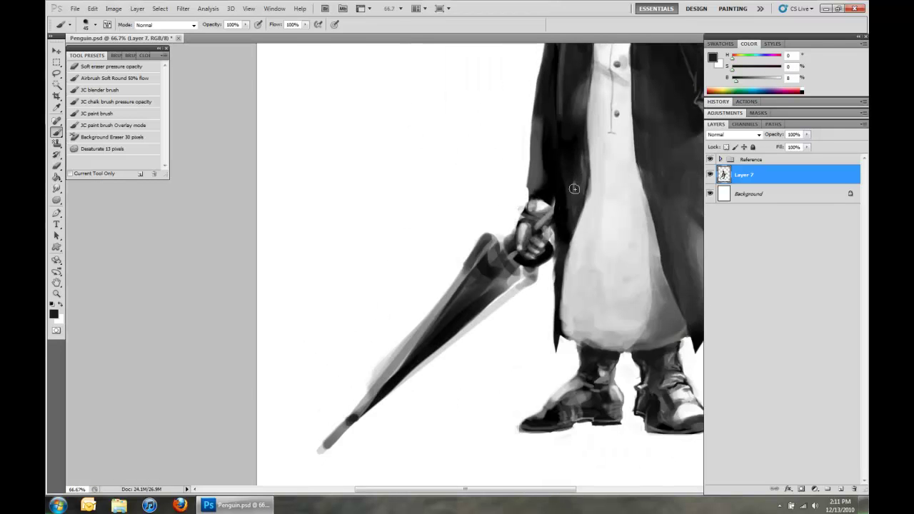
scroll(546, 210, up, 2)
scroll(500, 250, down, 4)
scroll(500, 250, left, 2)
drag(470, 277, 400, 344)
mouse_move(569, 217)
mouse_down()
mouse_move(580, 191)
mouse_move(603, 182)
mouse_move(577, 211)
mouse_move(563, 166)
mouse_up()
Darken the lower shaft, paint out the grey smear, and make the umbrella tip solid dark
key(x)
scroll(499, 286, down, 2)
scroll(500, 286, down, 1)
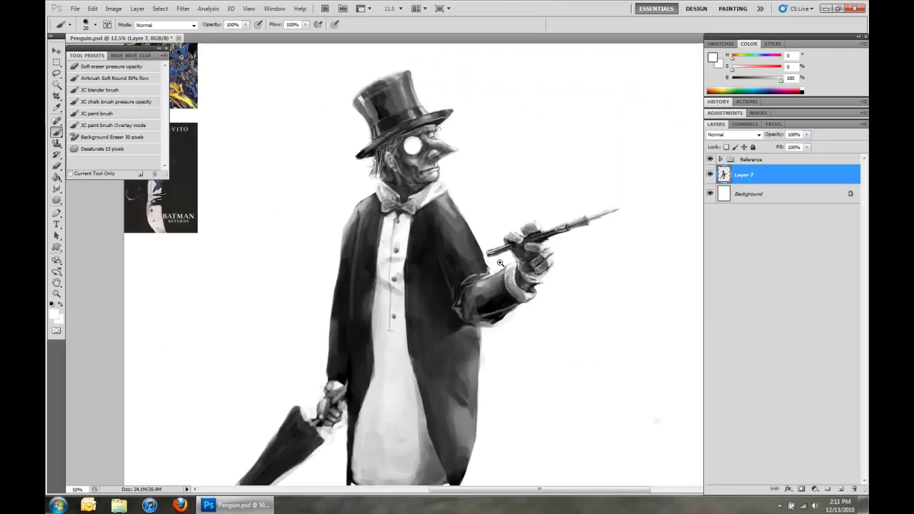
scroll(457, 321, up, 4)
scroll(376, 310, down, 3)
drag(377, 310, 246, 454)
alt+click(293, 427)
alt+click(279, 418)
drag(279, 418, 234, 455)
Paint five thin white ribs along the umbrella canopy
drag(284, 404, 513, 138)
drag(336, 357, 529, 150)
mouse_move(284, 411)
mouse_down()
mouse_move(540, 164)
mouse_move(548, 173)
mouse_up()
drag(291, 417, 557, 183)
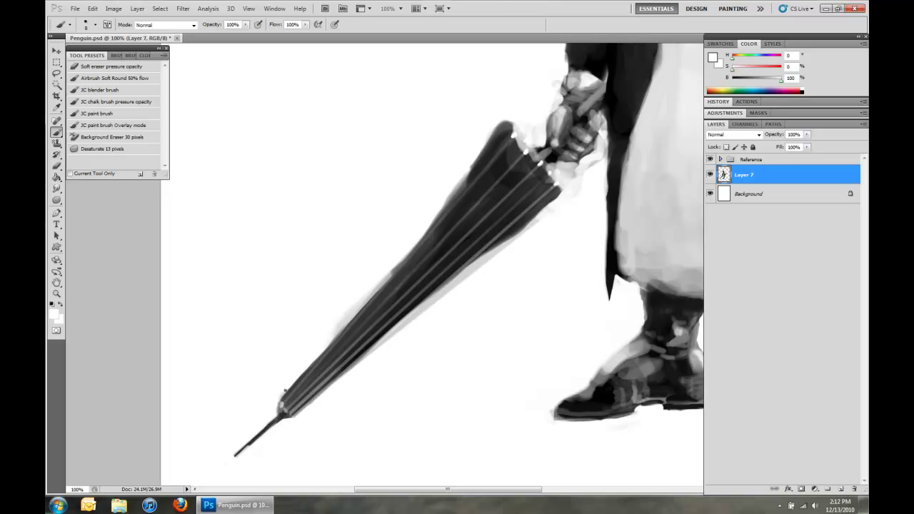
drag(511, 138, 469, 187)
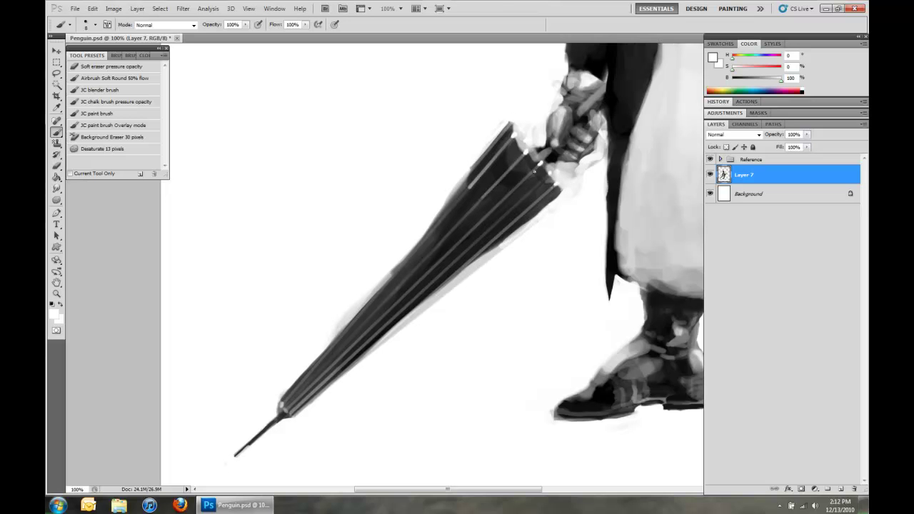
Touch up the umbrella's upper edge and add dark accents near the ribs
key(ctrl+0)
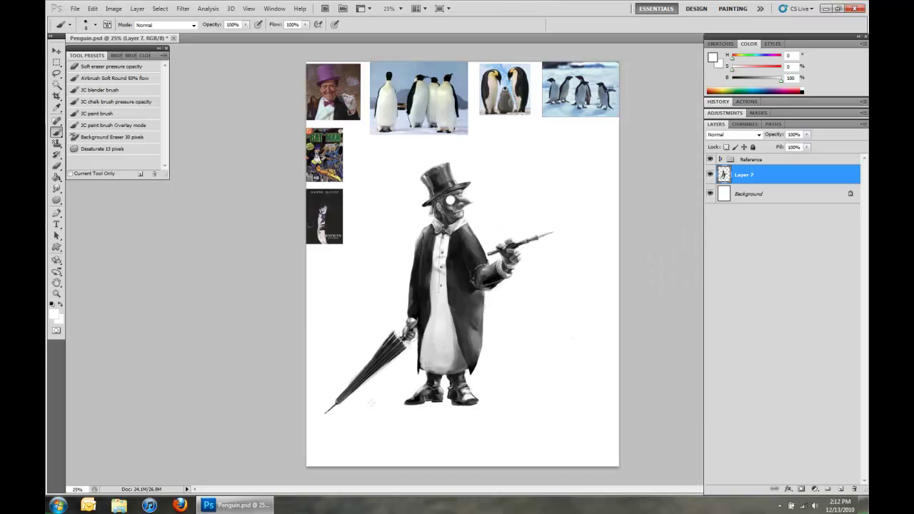
scroll(378, 208, up, 2)
scroll(378, 209, up, 3)
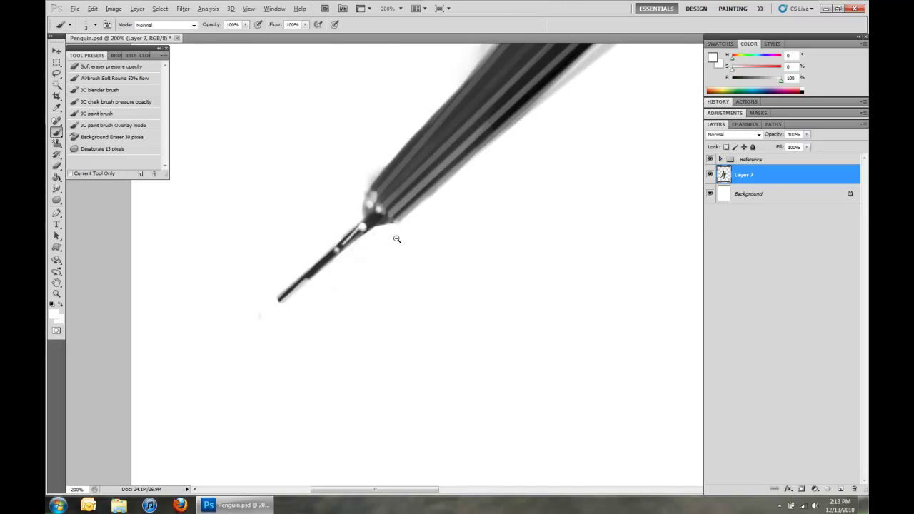
key(ctrl+0)
scroll(436, 272, up, 2)
click(333, 322)
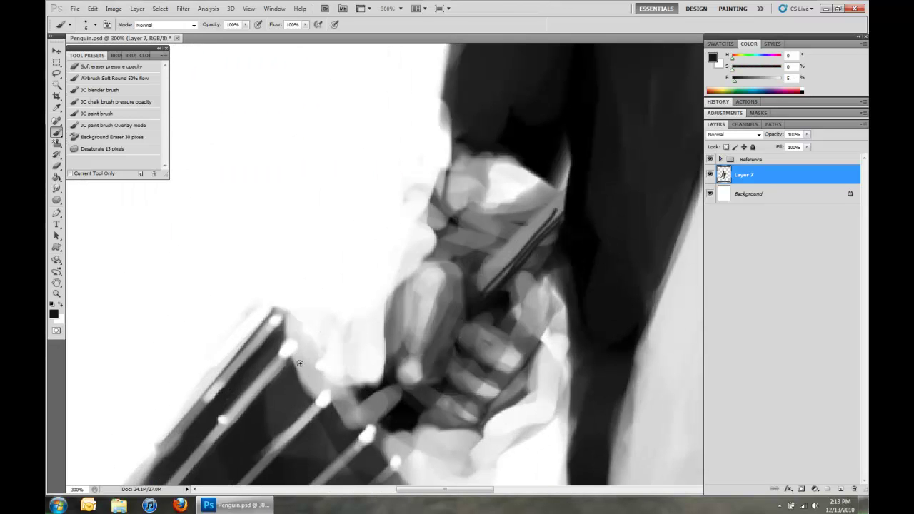
click(343, 343)
alt+click(406, 353)
drag(364, 371, 250, 204)
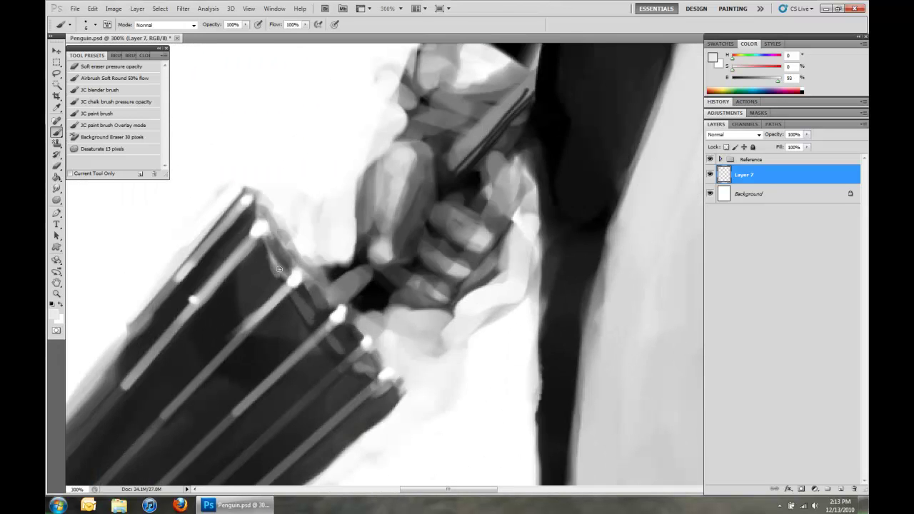
drag(278, 266, 322, 317)
mouse_move(353, 351)
mouse_down()
mouse_move(379, 374)
mouse_move(355, 328)
mouse_up()
alt+click(381, 326)
drag(329, 282, 268, 216)
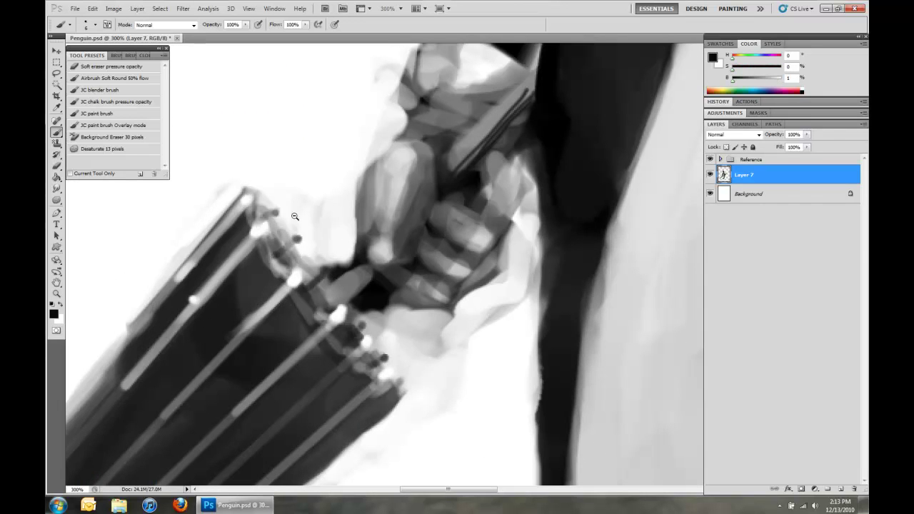
Shade a blended grey band across the lower belly and along the coat's right edge
key(ctrl+0)
scroll(506, 310, up, 2)
alt+click(389, 200)
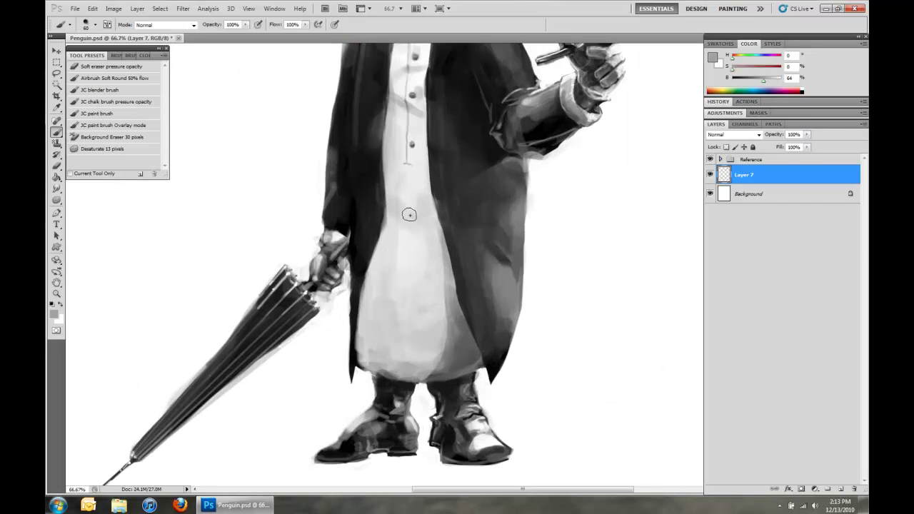
mouse_move(360, 354)
mouse_down()
mouse_move(432, 343)
mouse_move(372, 354)
mouse_up()
alt+click(417, 328)
mouse_move(357, 318)
mouse_down()
mouse_move(411, 343)
mouse_move(420, 361)
mouse_up()
alt+click(500, 329)
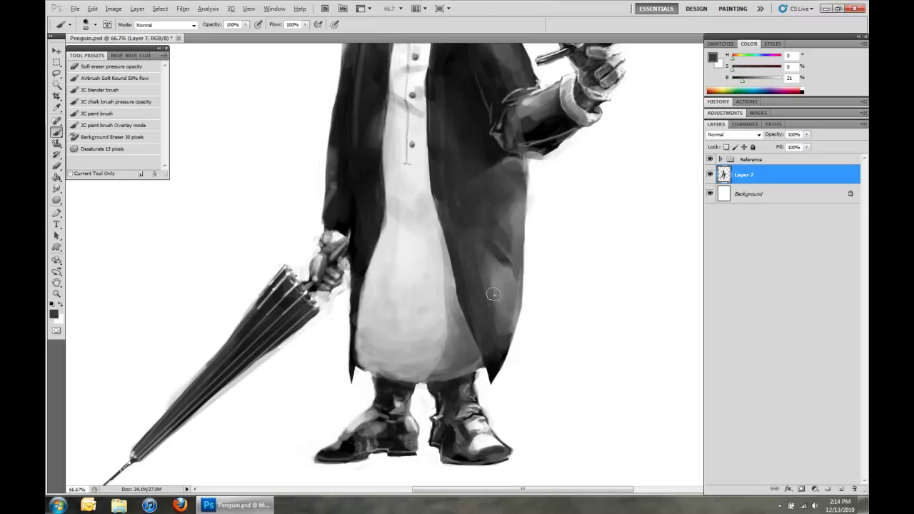
drag(501, 329, 512, 214)
key(ctrl+minus)
key(ctrl+minus)
key(ctrl+minus)
Darken the ear area, the cheek below the monocle and the hair in black
ctrl+click(450, 228)
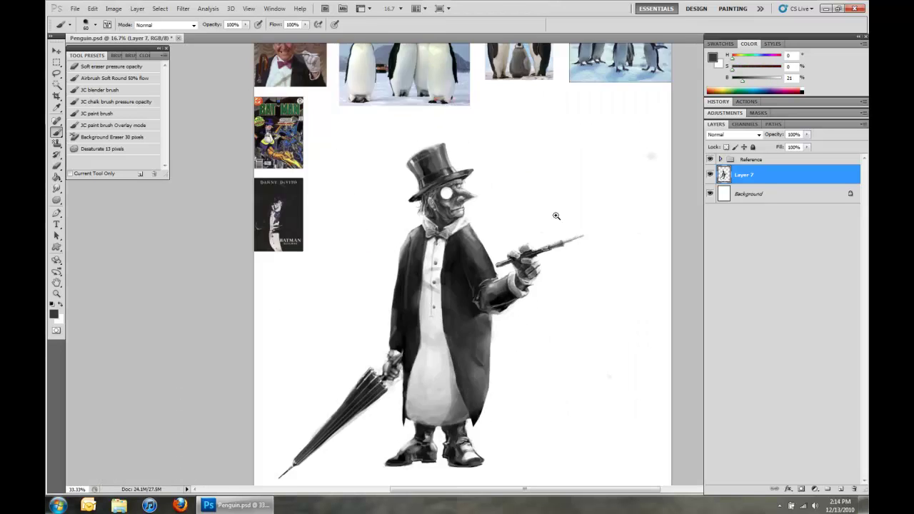
key(d)
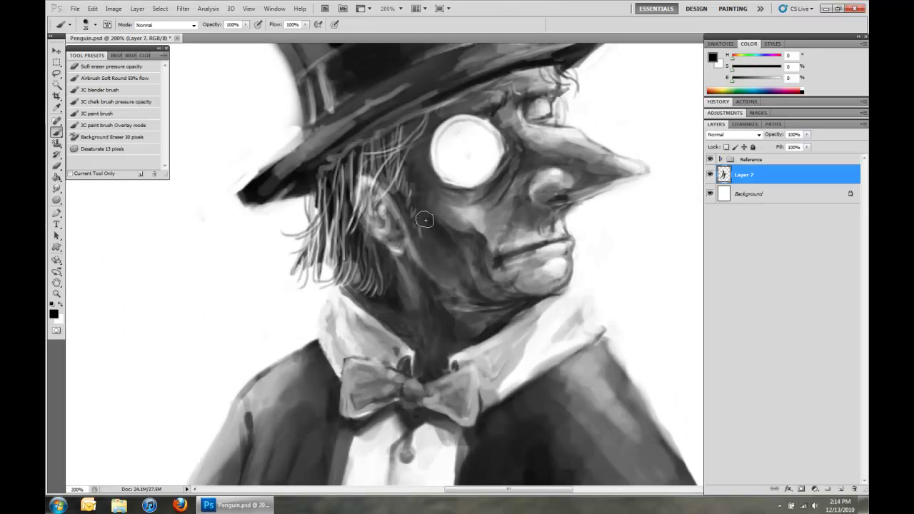
drag(386, 205, 394, 237)
mouse_move(431, 191)
mouse_down()
mouse_move(458, 170)
mouse_move(501, 167)
mouse_up()
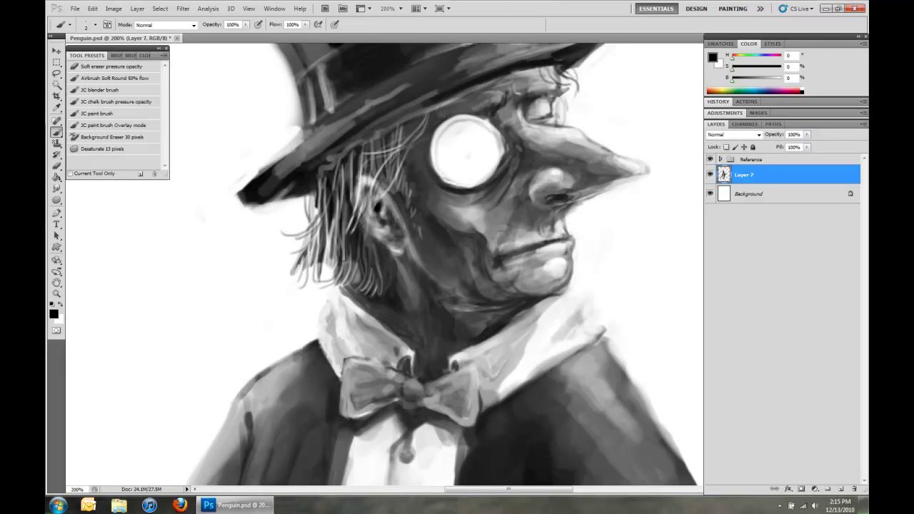
drag(392, 252, 368, 185)
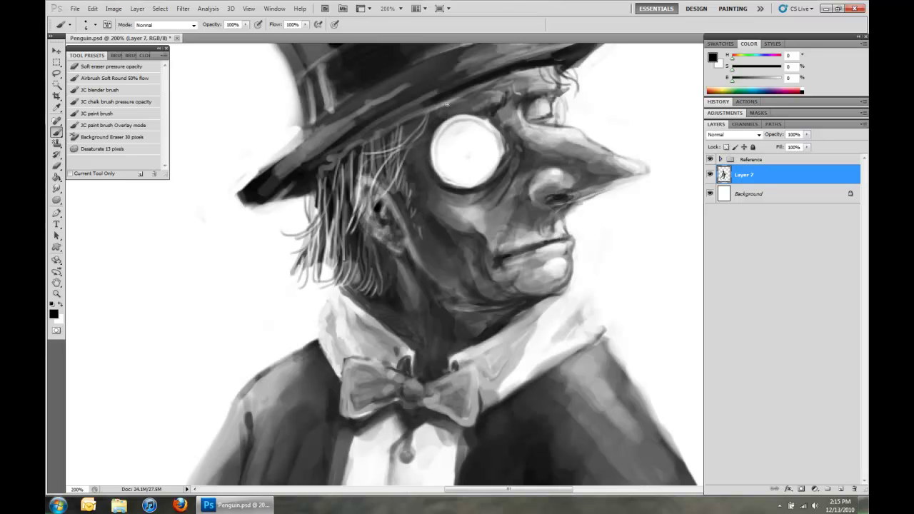
Deepen the shading on the hat band, under the brim and around the eye
drag(436, 165, 526, 75)
drag(436, 107, 321, 171)
drag(383, 124, 457, 100)
drag(390, 134, 329, 159)
drag(411, 118, 437, 191)
mouse_move(500, 121)
mouse_down()
mouse_move(511, 106)
mouse_move(507, 71)
mouse_move(557, 78)
mouse_up()
drag(491, 85, 373, 134)
alt+click(410, 122)
key(ctrl+0)
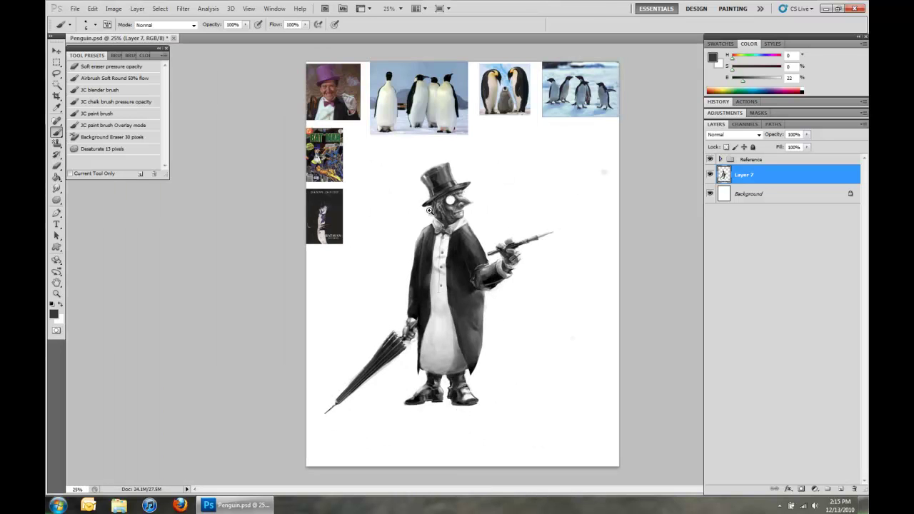
Frame the body and sample dark grey and near-white tones from the painting
key(ctrl+plus)
key(x)
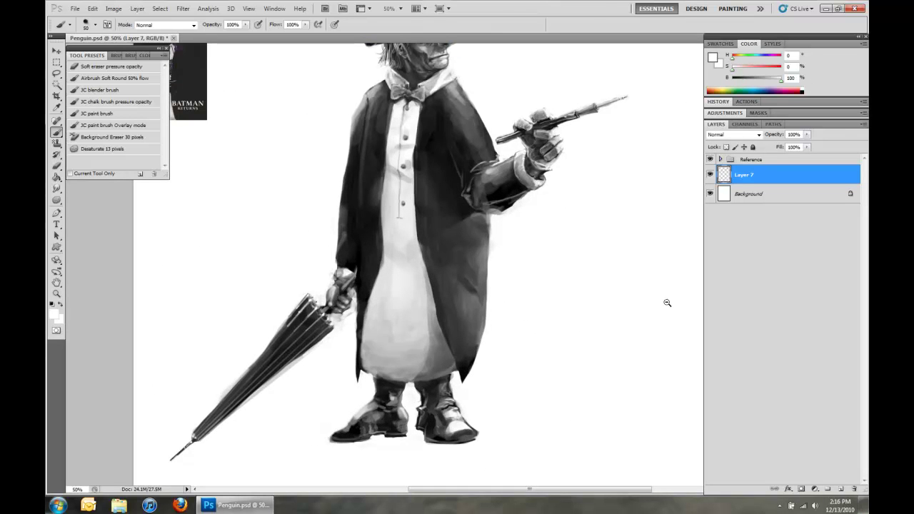
key(ctrl+0)
ctrl+click(385, 325)
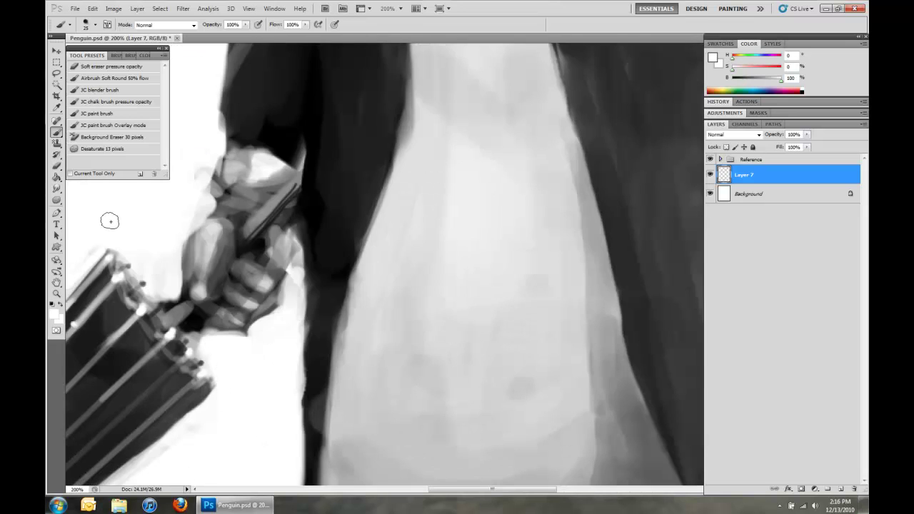
key(ctrl+plus)
key(ctrl+minus)
key(ctrl+minus)
key(ctrl+0)
key(ctrl+plus)
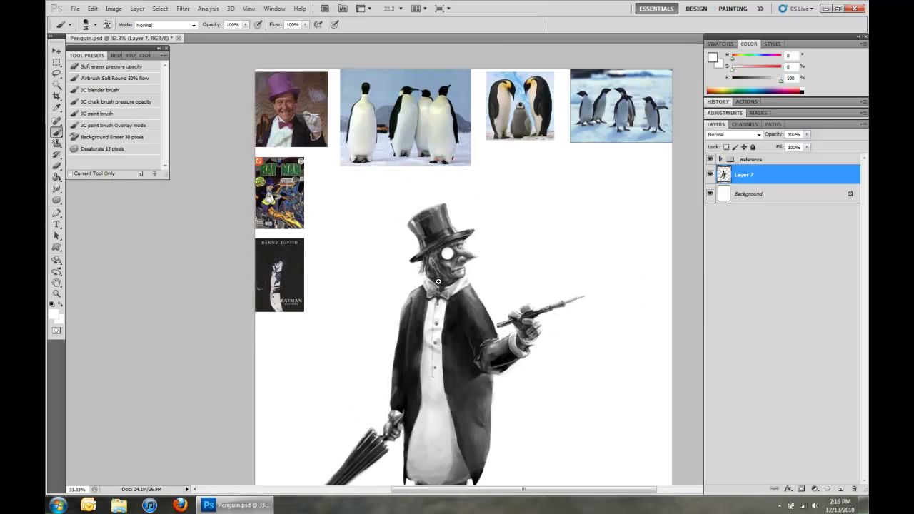
drag(445, 363, 402, 300)
alt+click(402, 299)
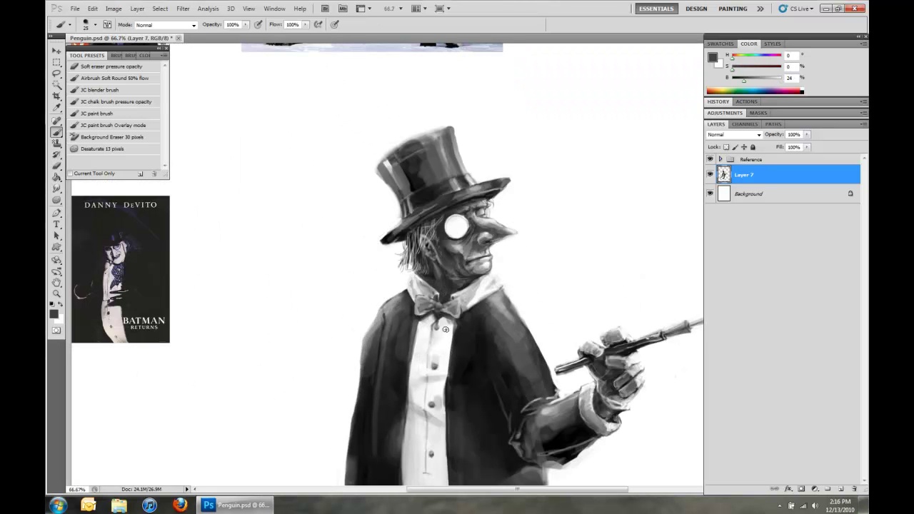
alt+click(421, 299)
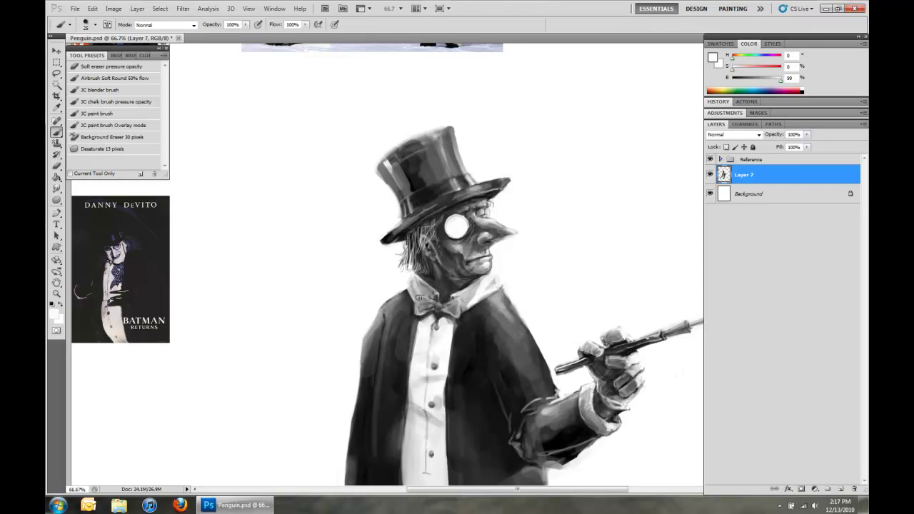
drag(418, 297, 443, 311)
scroll(471, 308, down, 1)
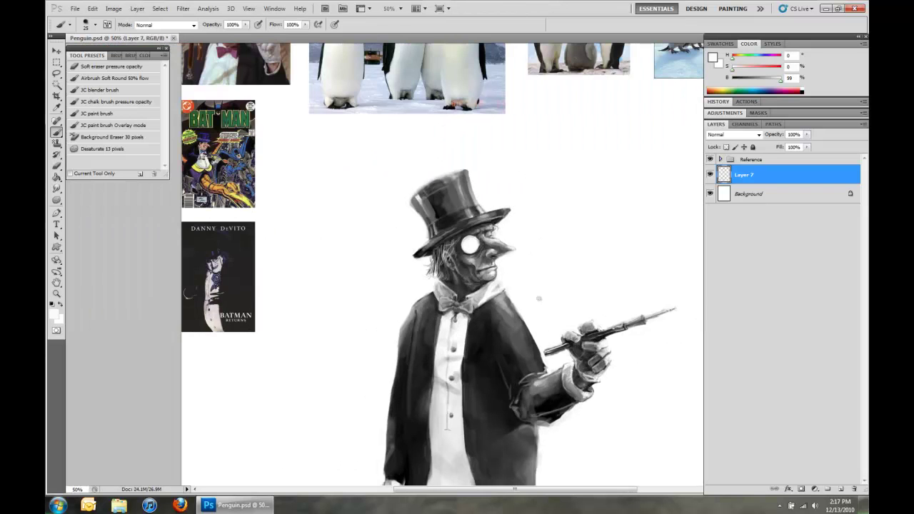
Brighten the boot toes with near-white highlights
alt+click(541, 385)
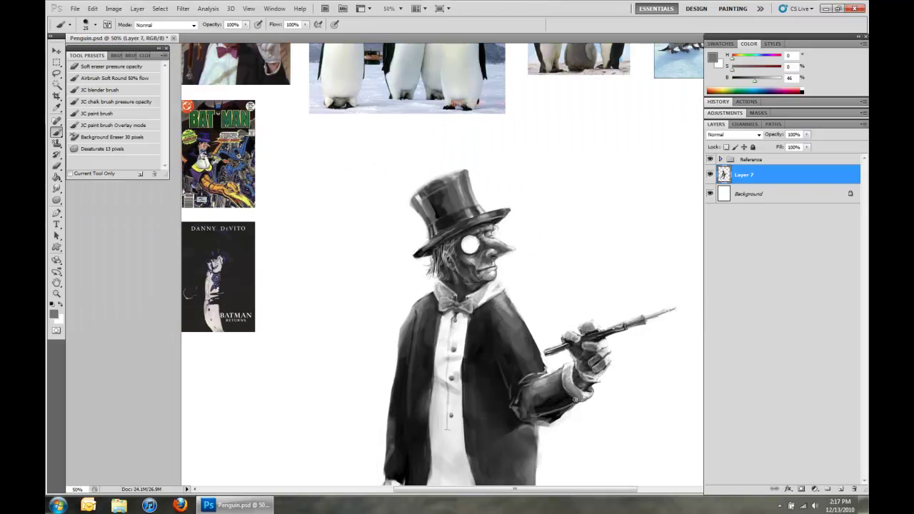
scroll(572, 393, down, 2)
scroll(500, 378, up, 3)
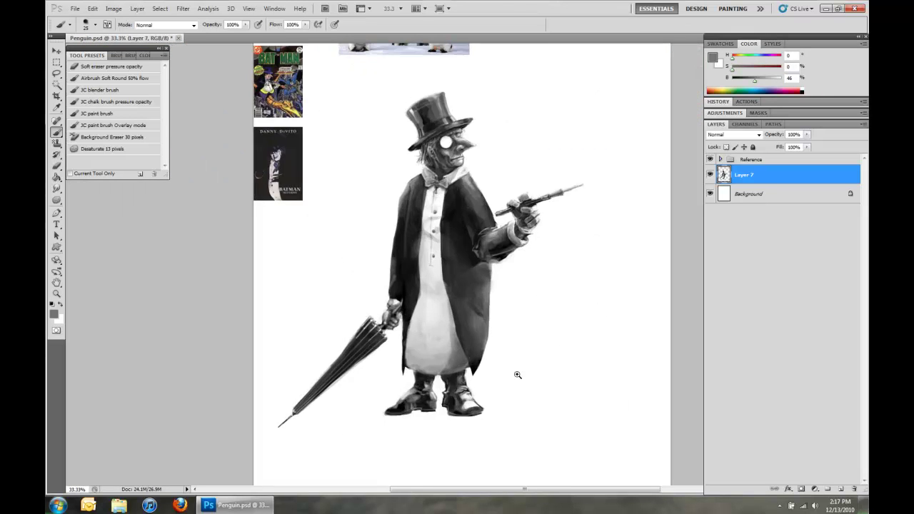
alt+click(433, 361)
drag(448, 374, 431, 351)
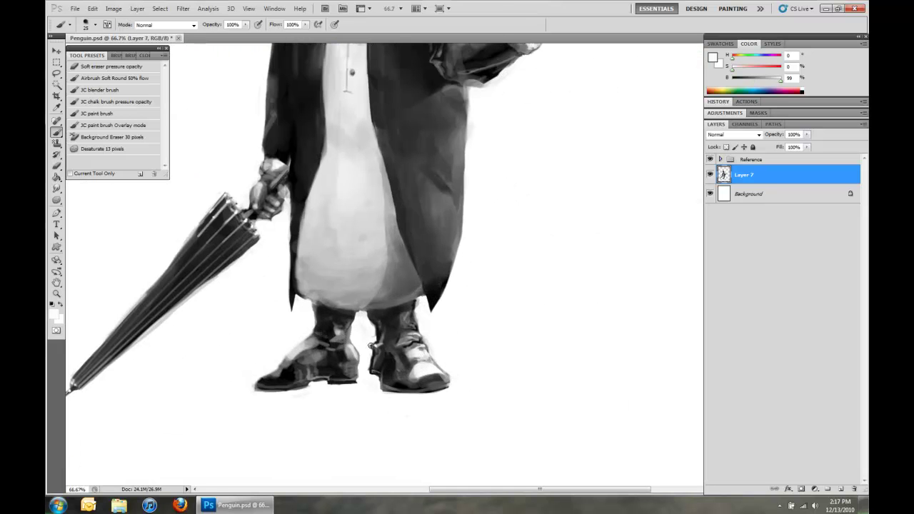
drag(406, 318, 418, 333)
drag(422, 359, 441, 370)
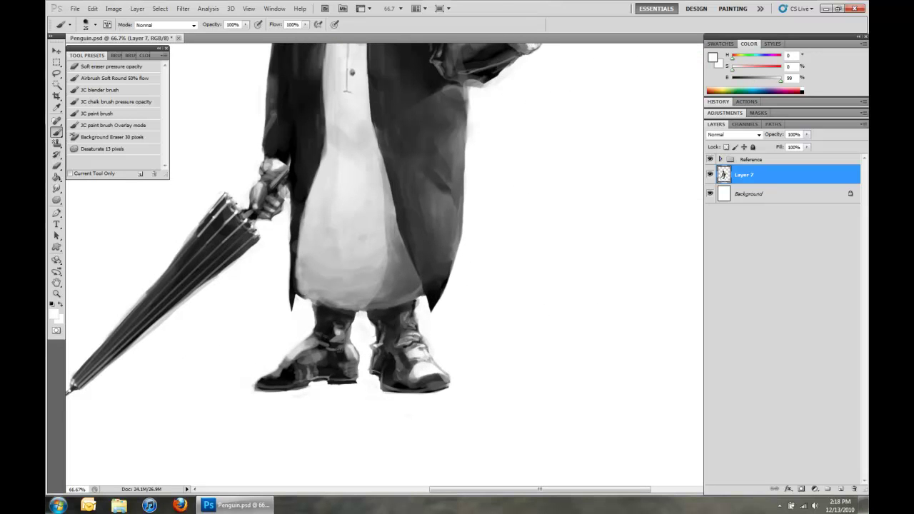
Touch up the lower belly with light strokes and a darker mid-grey bottom edge
scroll(343, 261, up, 1)
mouse_move(270, 286)
mouse_down()
mouse_move(284, 318)
mouse_move(389, 330)
mouse_up()
alt+click(318, 319)
alt+click(343, 334)
scroll(371, 329, down, 3)
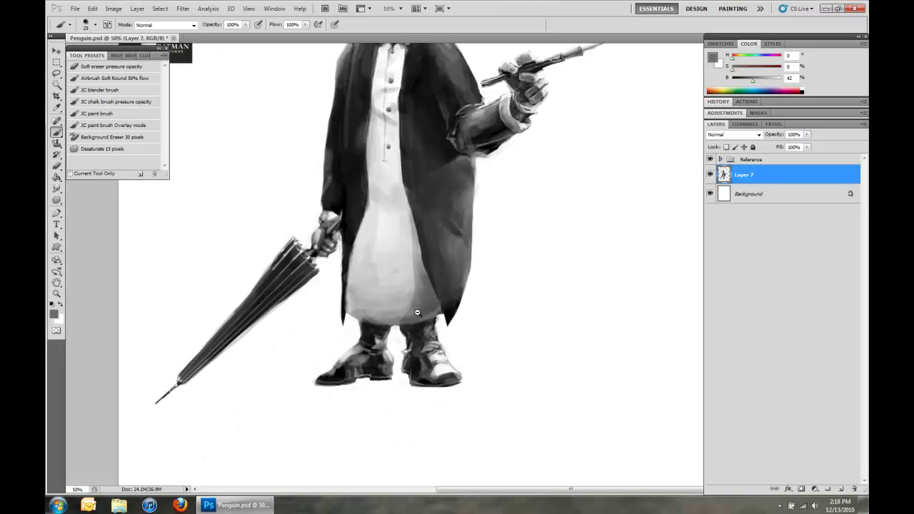
scroll(400, 286, down, 1)
scroll(440, 215, up, 2)
alt+click(536, 216)
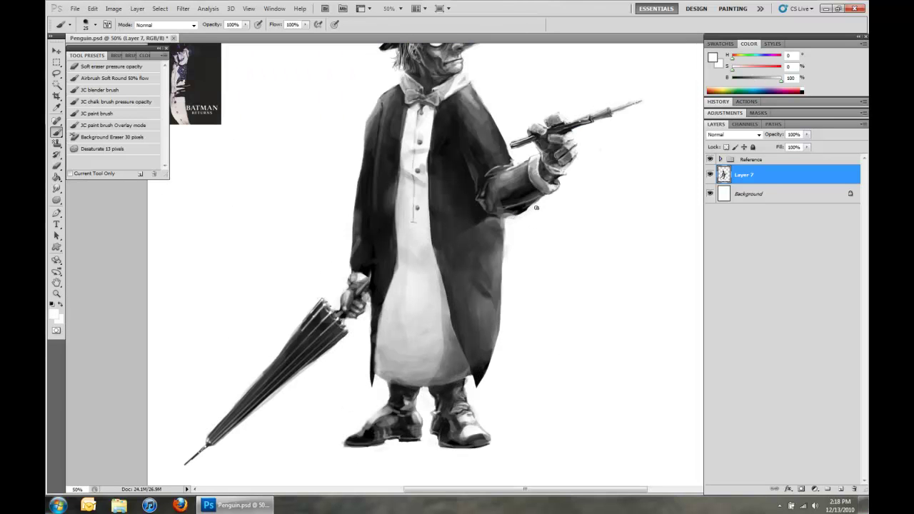
alt+click(498, 217)
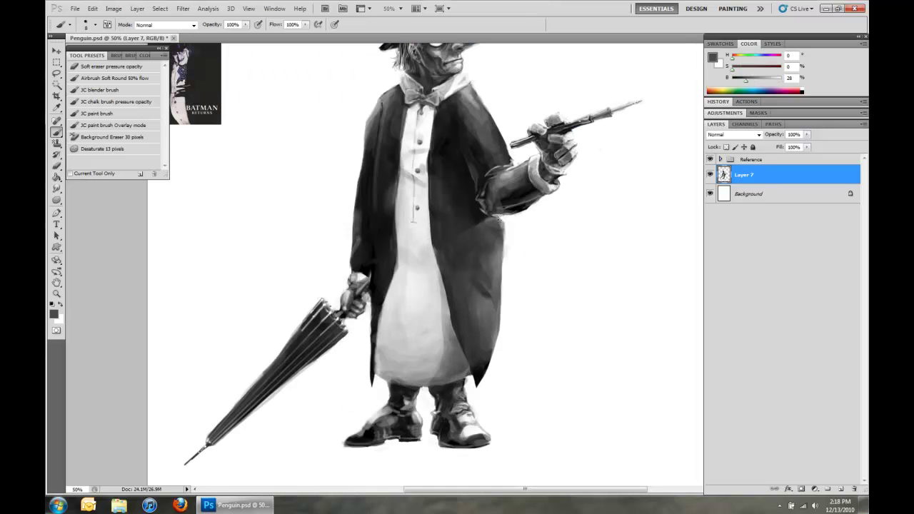
scroll(503, 224, down, 2)
scroll(503, 224, down, 1)
scroll(504, 224, up, 4)
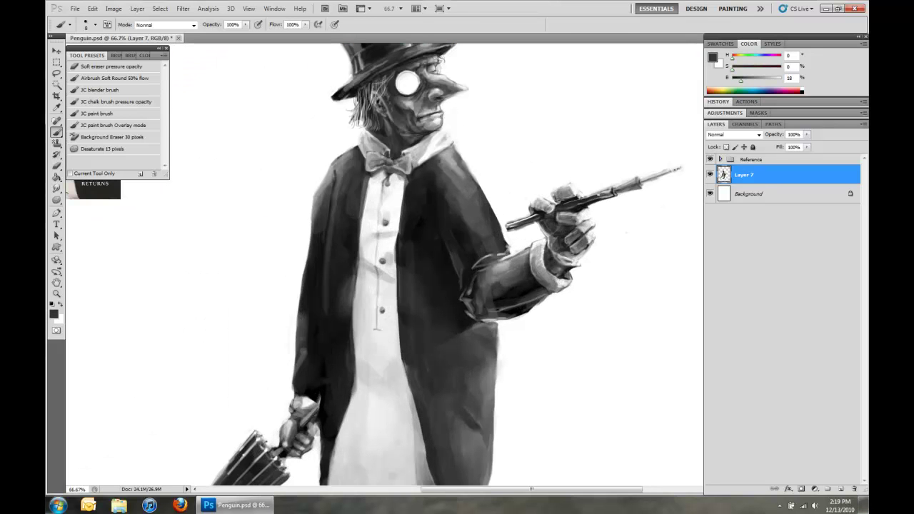
Darken the hat band and brim with sampled near-black
key(d)
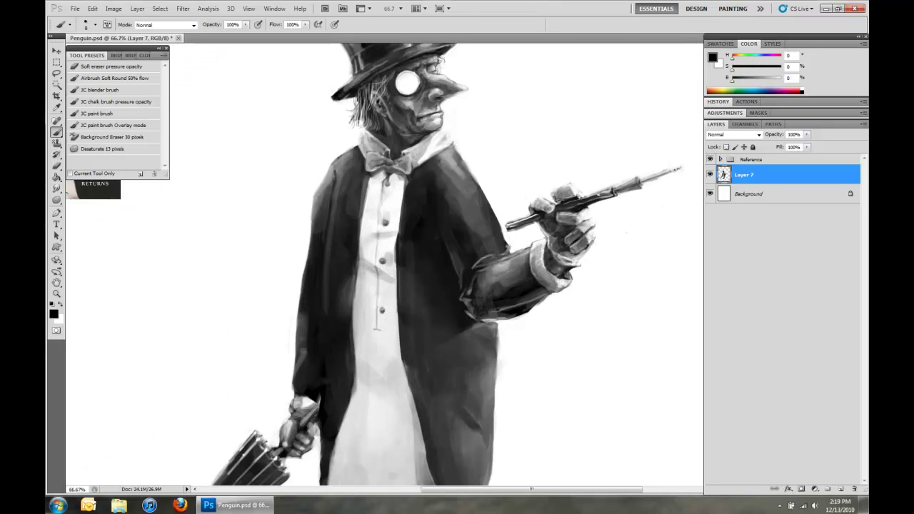
scroll(492, 312, down, 2)
scroll(392, 254, up, 5)
alt+click(392, 255)
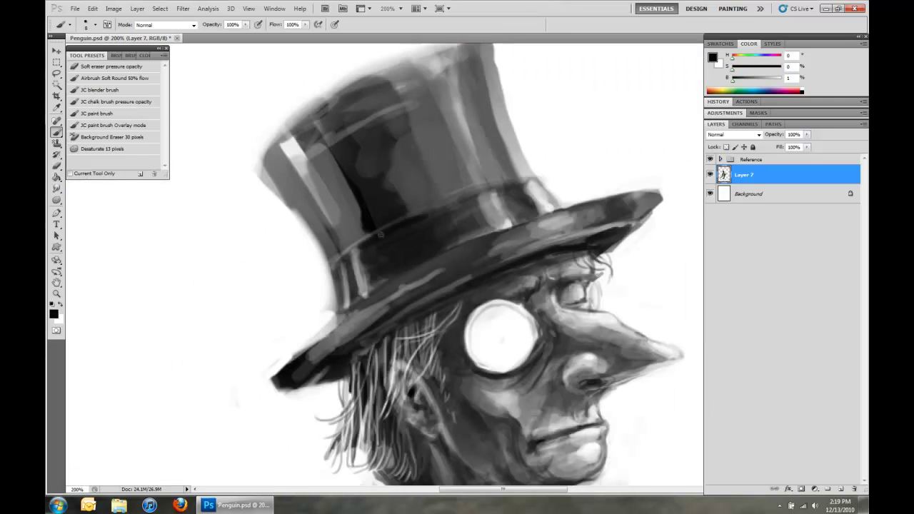
drag(392, 255, 339, 295)
drag(477, 202, 534, 207)
drag(565, 241, 624, 232)
drag(396, 320, 296, 374)
drag(403, 286, 471, 253)
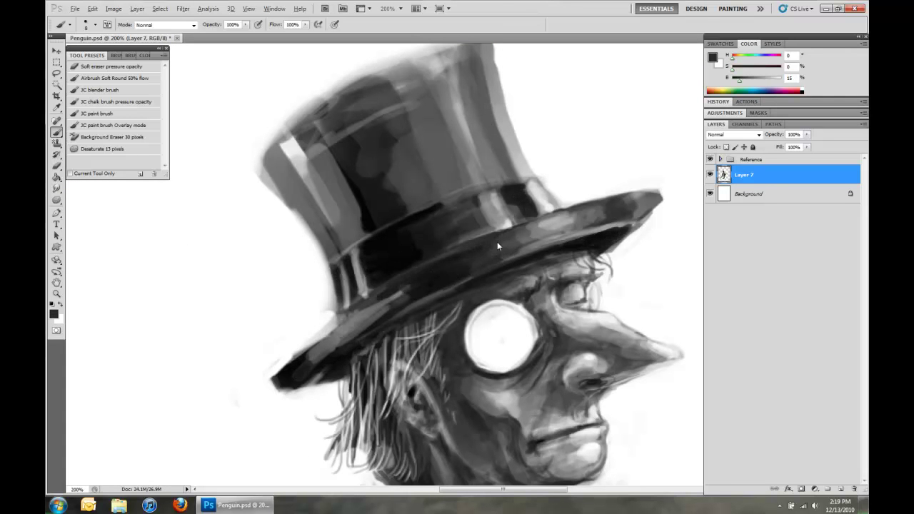
Shade the hat crown darker with a larger brush, covering the light streak
alt+click(353, 190)
mouse_move(311, 181)
mouse_down()
mouse_move(317, 132)
mouse_move(436, 207)
mouse_up()
alt+click(327, 135)
drag(436, 172, 500, 107)
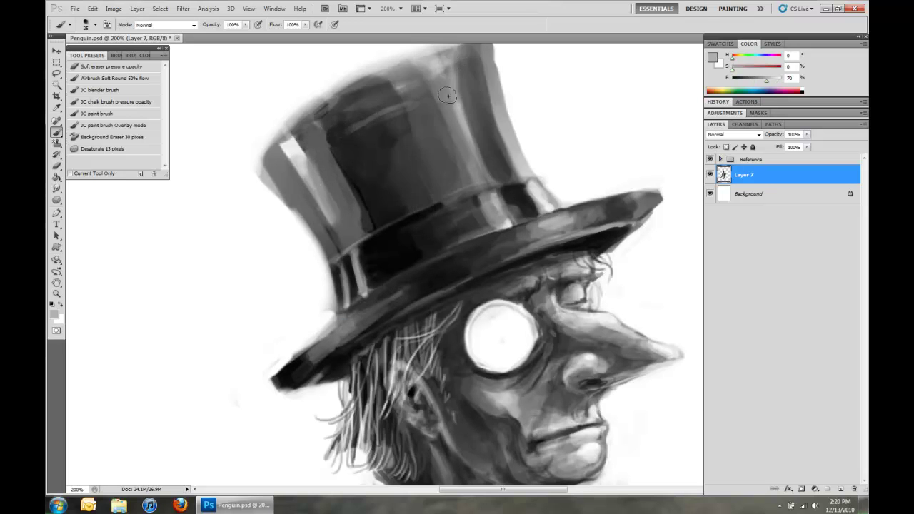
drag(428, 143, 437, 239)
key(bracketright)
mouse_move(414, 121)
mouse_down()
mouse_move(518, 130)
mouse_move(464, 139)
mouse_up()
Trim the hat's outline and brim edges with white
alt+click(447, 125)
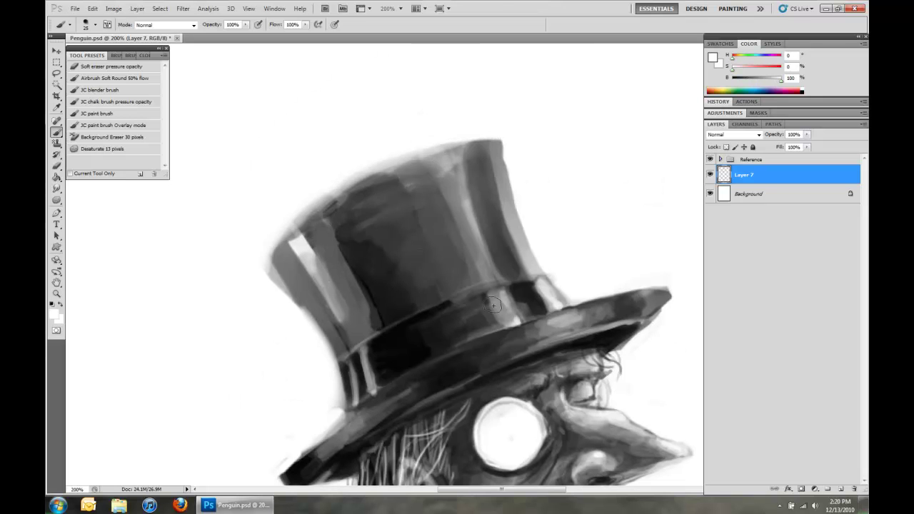
drag(662, 287, 521, 343)
drag(400, 407, 300, 471)
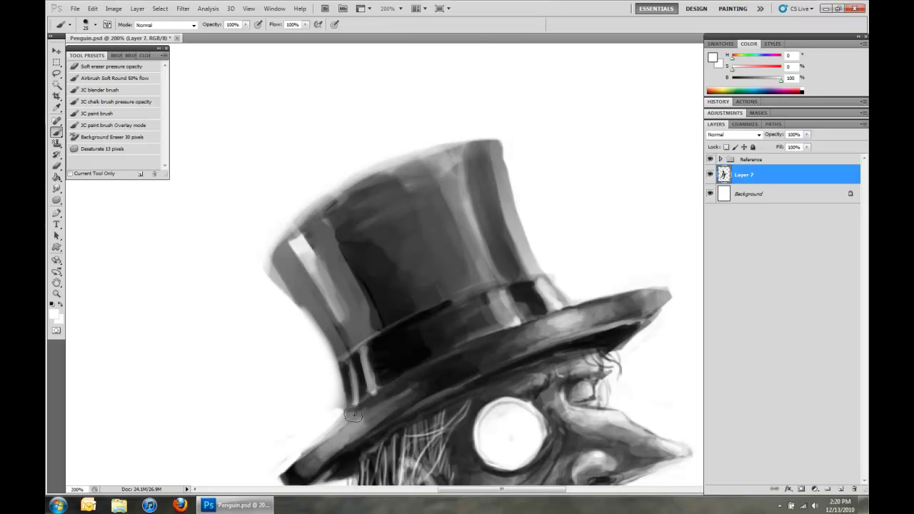
drag(321, 272, 272, 350)
key(ctrl+minus)
key(ctrl+minus)
key(ctrl+minus)
key(ctrl+minus)
key(ctrl+minus)
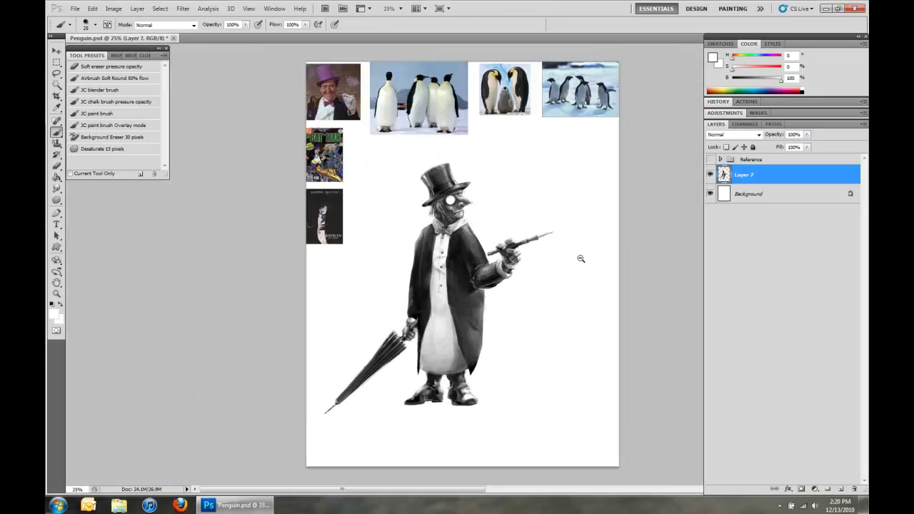
key(ctrl+minus)
Hide the reference image group and crop the canvas around the penguin
click(710, 159)
key(c)
drag(525, 184, 536, 154)
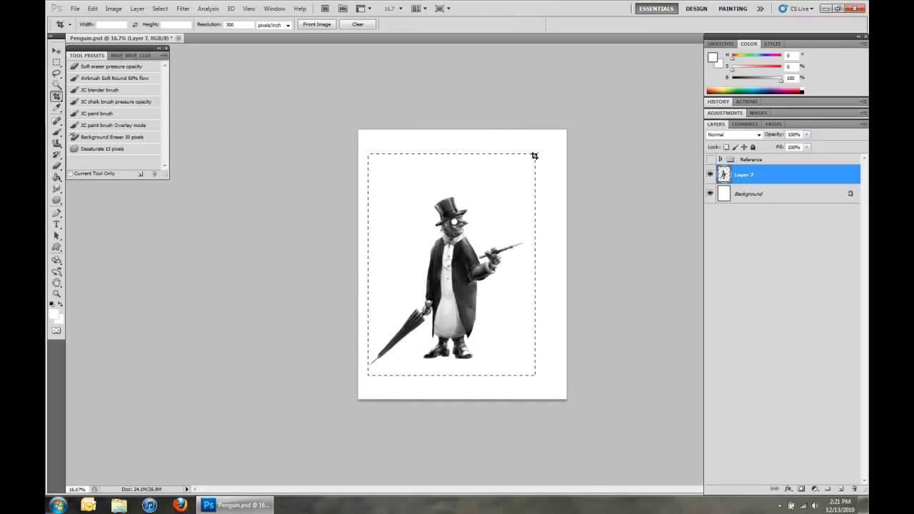
key(Return)
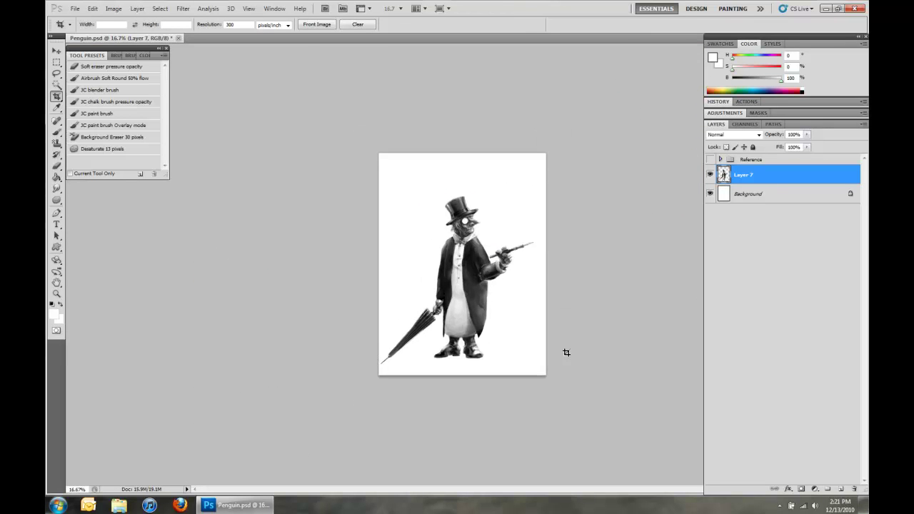
Sign the painting with the year 2010 beside the penguin's feet
key(b)
key(ctrl+plus)
key(ctrl+plus)
key(ctrl+plus)
scroll(514, 339, down, 5)
key(d)
drag(480, 371, 528, 385)
drag(472, 399, 540, 407)
key(ctrl+minus)
key(ctrl+minus)
key(ctrl+minus)
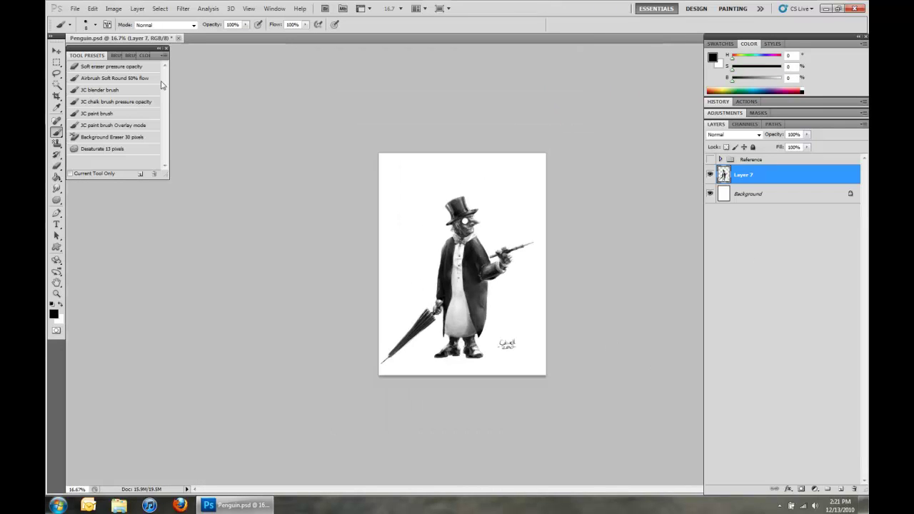
key(ctrl+plus)
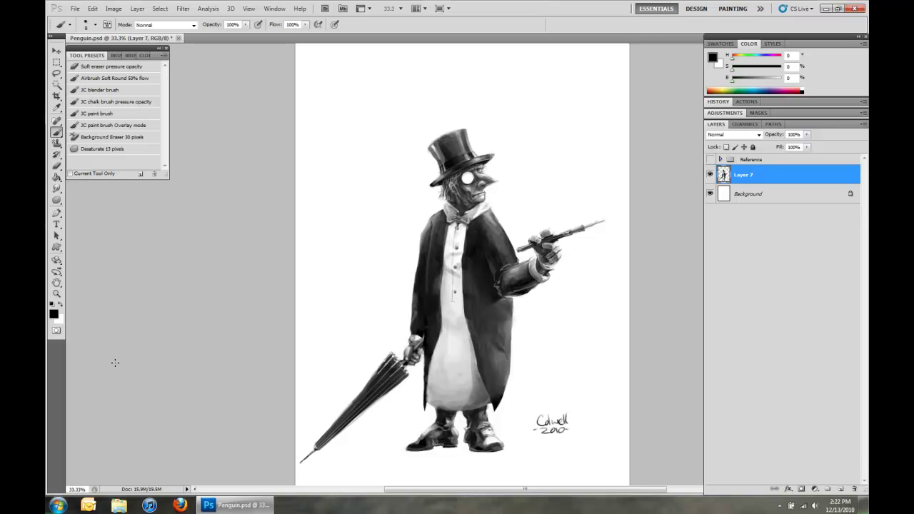
click(781, 506)
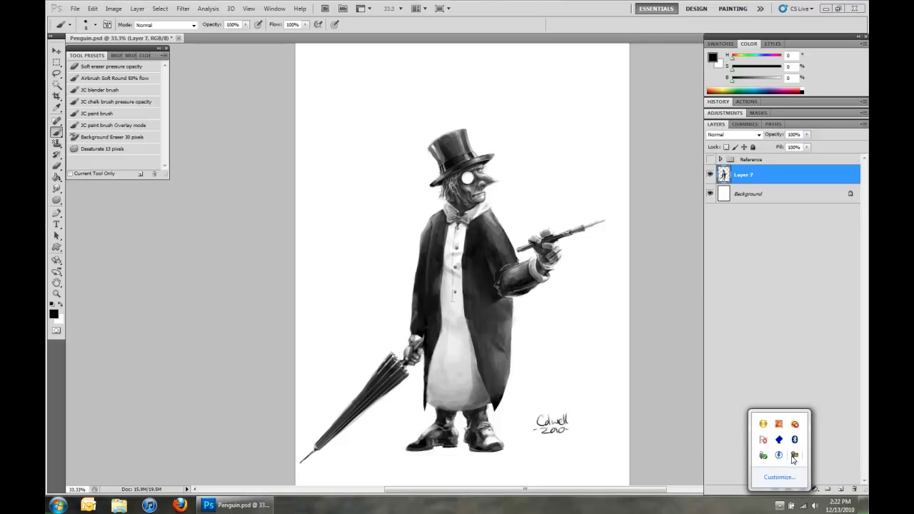
click(794, 456)
click(847, 467)
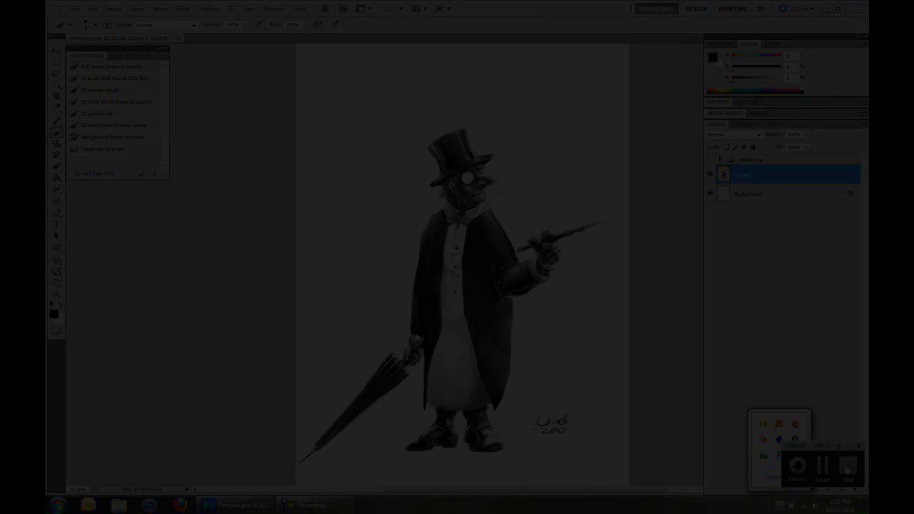